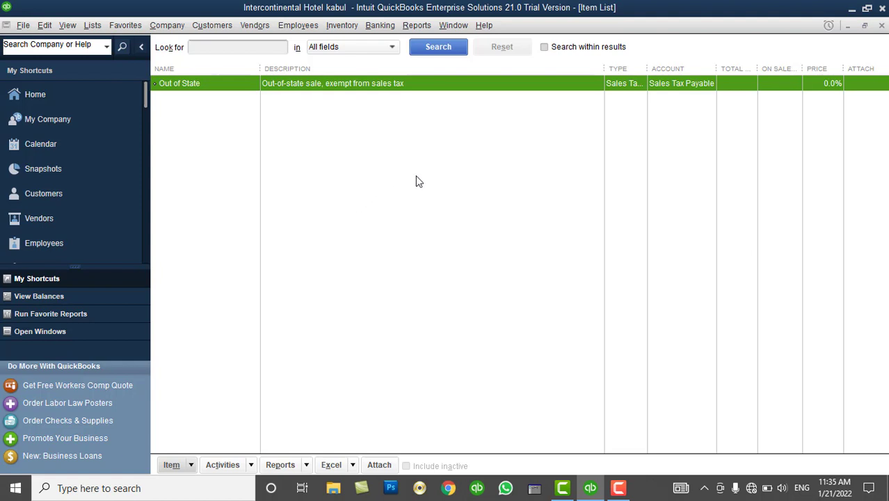
pyautogui.rightClick(385, 152)
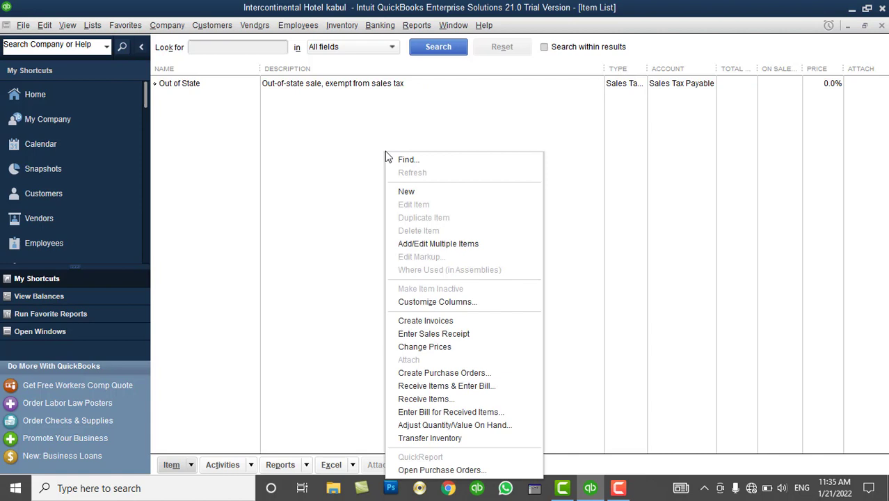
pyautogui.click(400, 195)
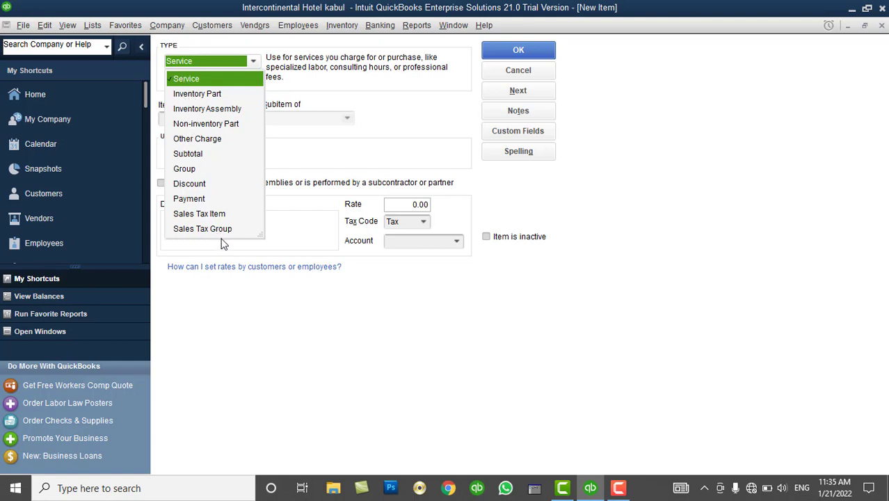
pyautogui.click(501, 77)
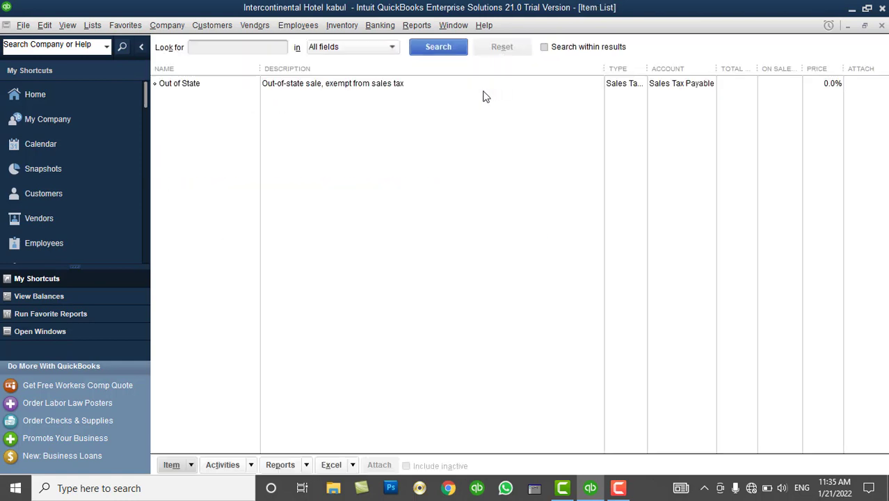
# Create a new item in the item list with Service as its type.
pyautogui.click(187, 469)
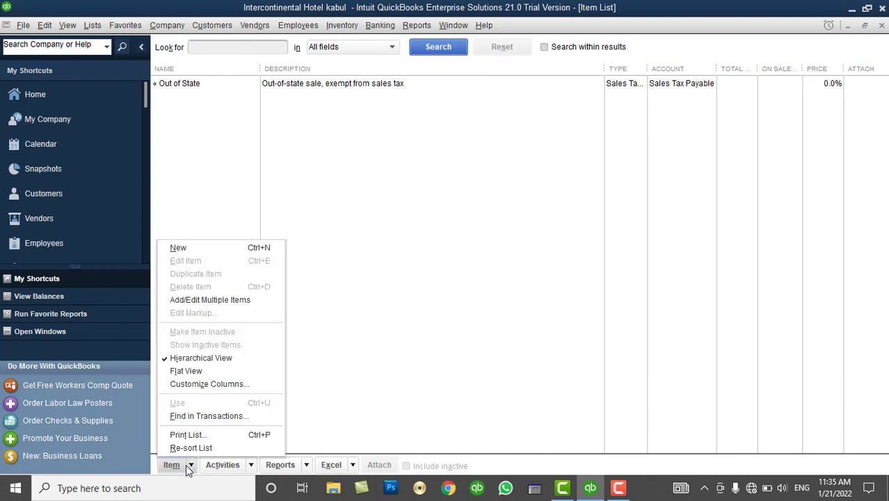
pyautogui.click(194, 250)
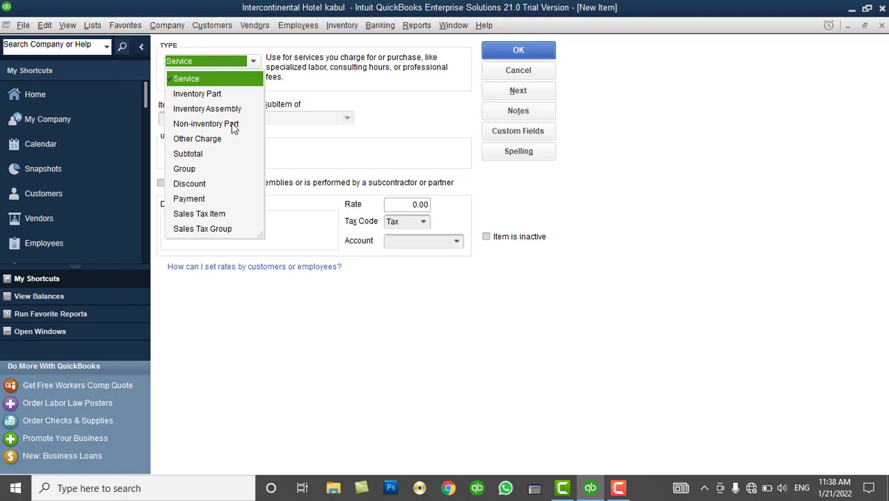
pyautogui.click(204, 81)
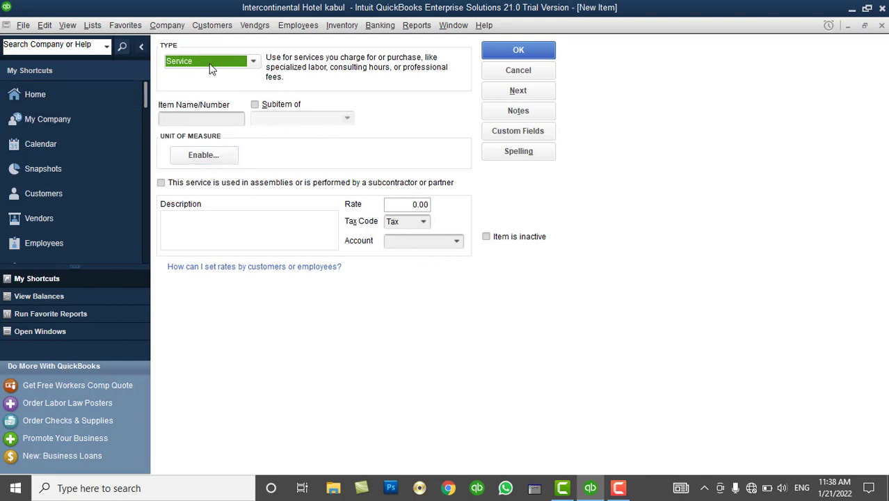
# Name the service item "QuickBooks Desktop training".
pyautogui.click(199, 119)
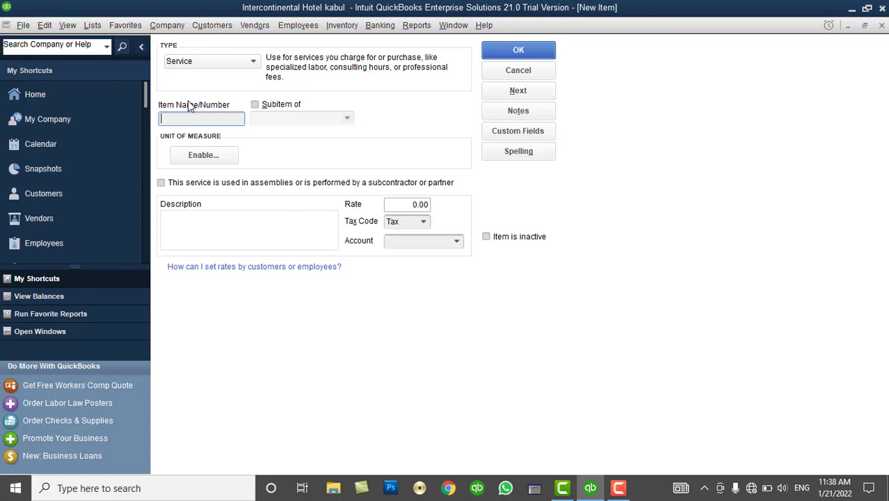
pyautogui.write('QuickBok')
pyautogui.press('BackSpace')
pyautogui.write('ok Desktop')
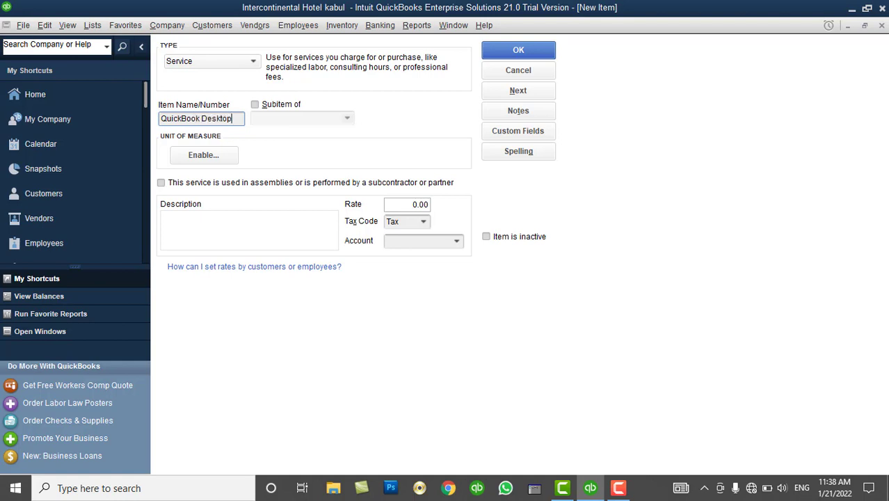
pyautogui.write(' training')
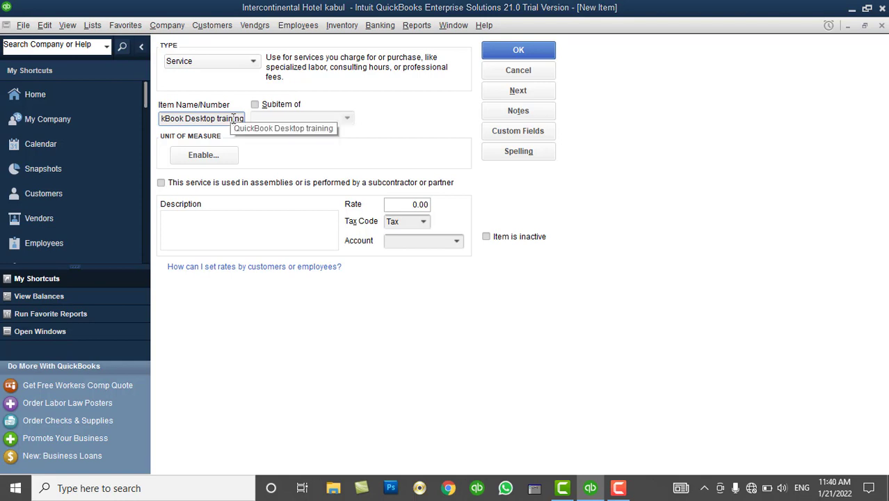
pyautogui.moveTo(233, 118); pyautogui.dragTo(249, 123)
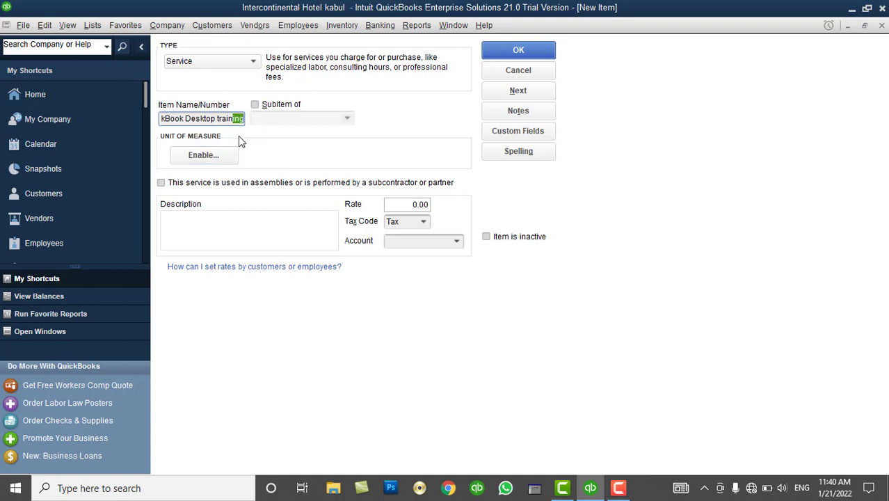
pyautogui.click(216, 117)
pyautogui.click(183, 118)
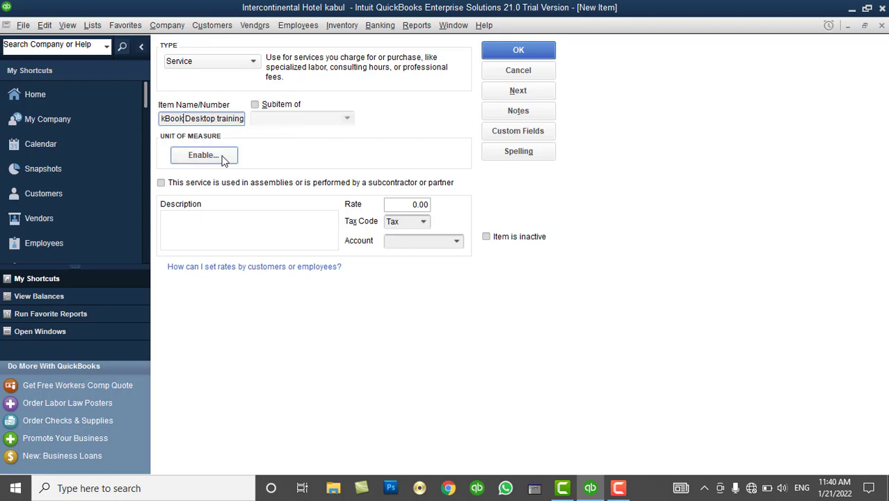
pyautogui.write('s')
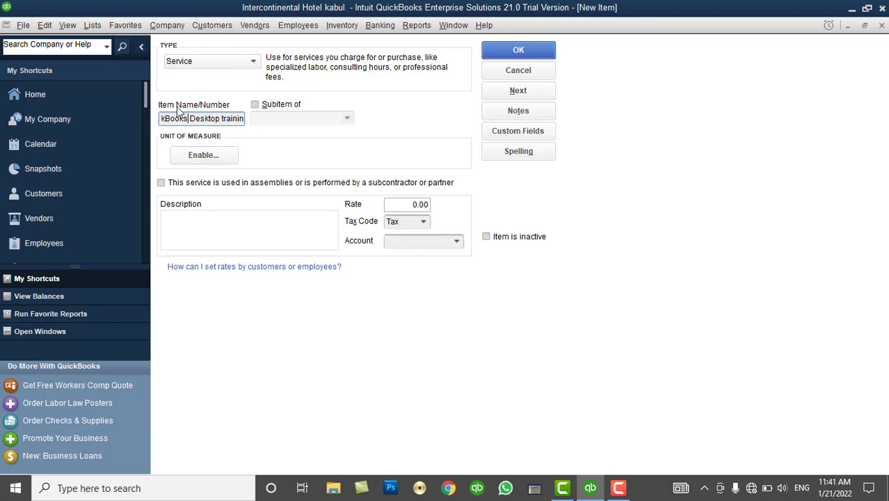
# Enable the unit of measure feature in Single U/M Per Item mode with Count as the unit type.
pyautogui.click(206, 164)
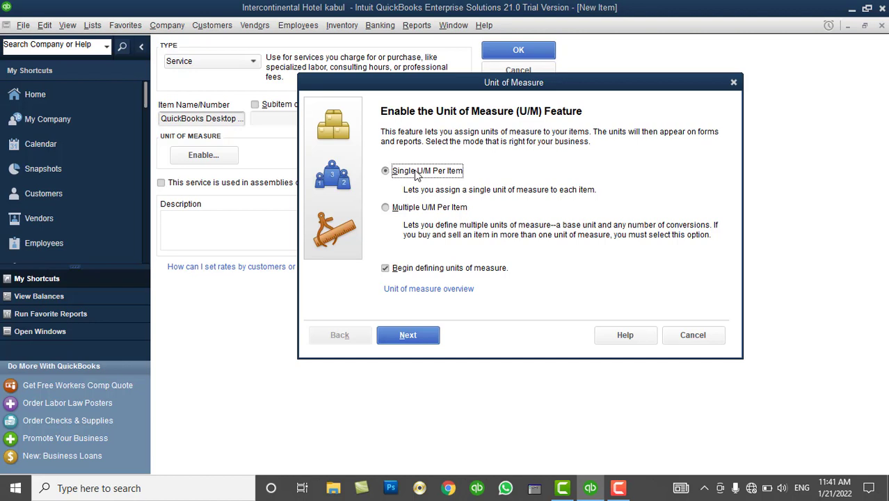
pyautogui.click(429, 336)
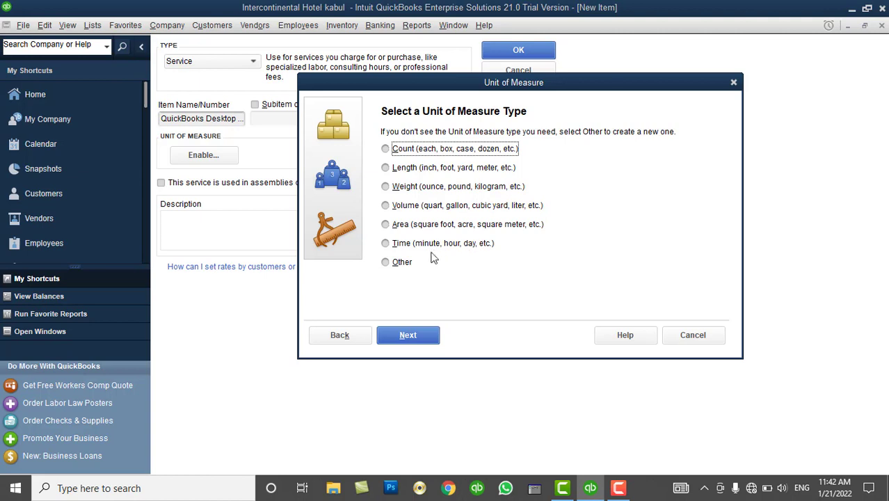
pyautogui.click(423, 153)
pyautogui.click(423, 336)
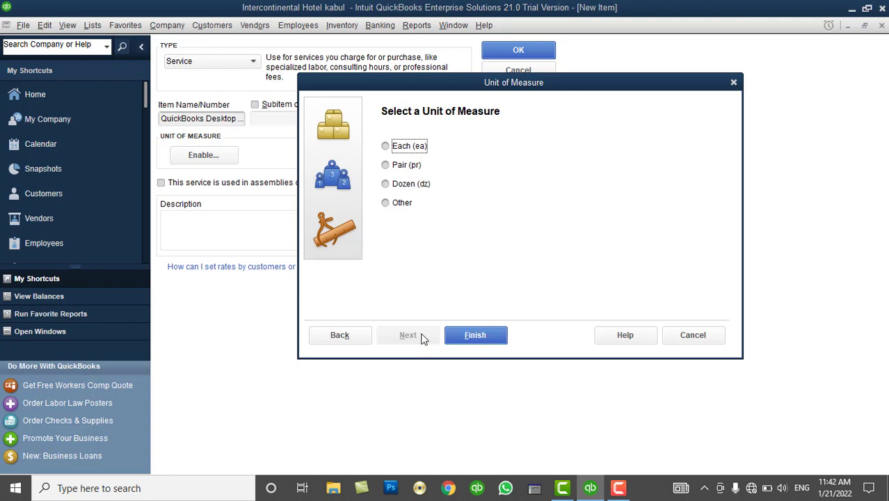
pyautogui.click(402, 148)
pyautogui.click(404, 203)
pyautogui.click(416, 334)
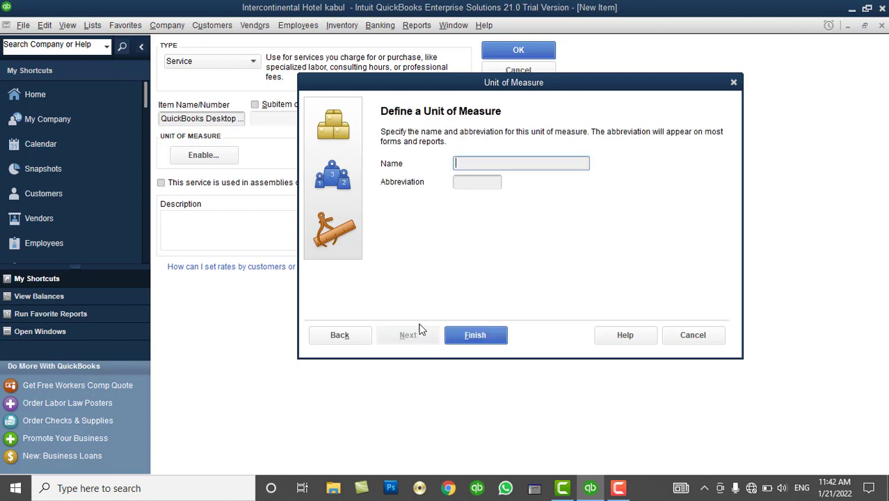
pyautogui.click(341, 335)
# Choose Each (ea) as the item's unit of measure and finish the unit setup.
pyautogui.click(395, 147)
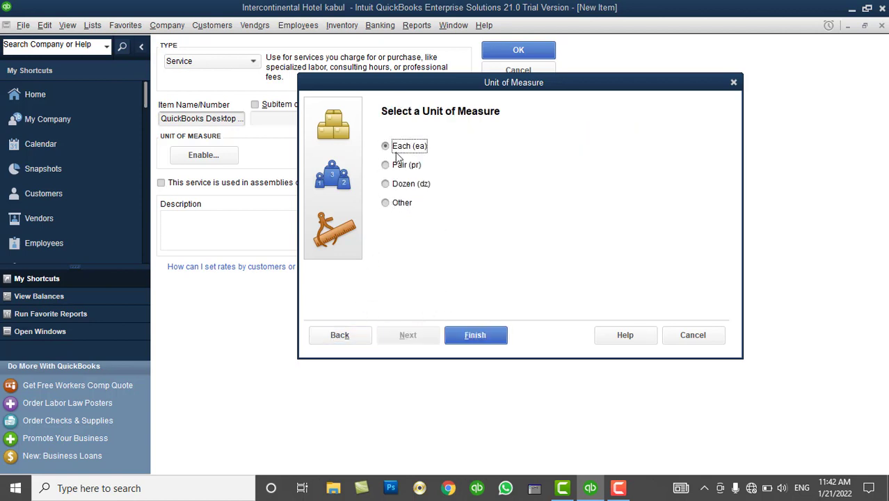
pyautogui.click(488, 343)
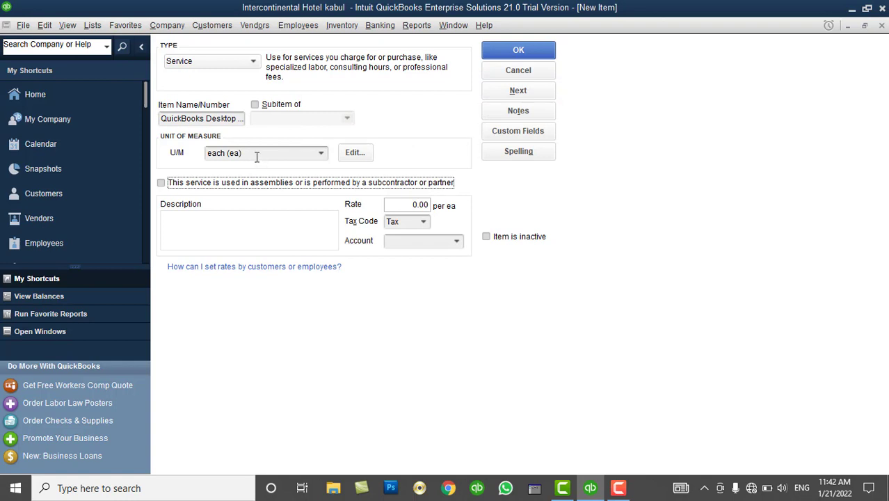
pyautogui.click(270, 107)
pyautogui.click(271, 107)
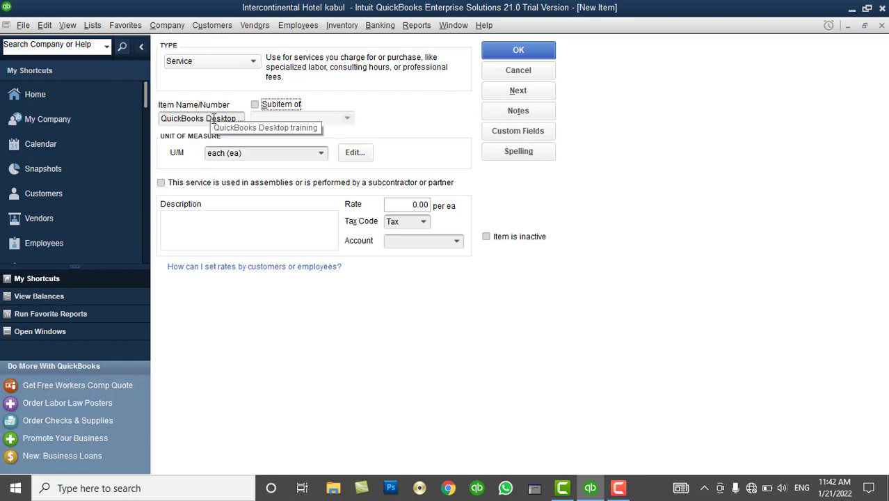
pyautogui.click(291, 111)
pyautogui.click(347, 120)
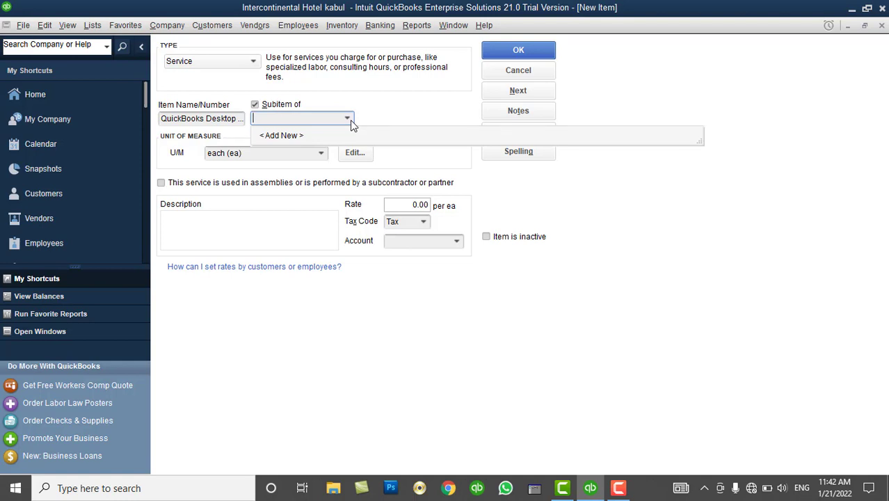
pyautogui.click(269, 107)
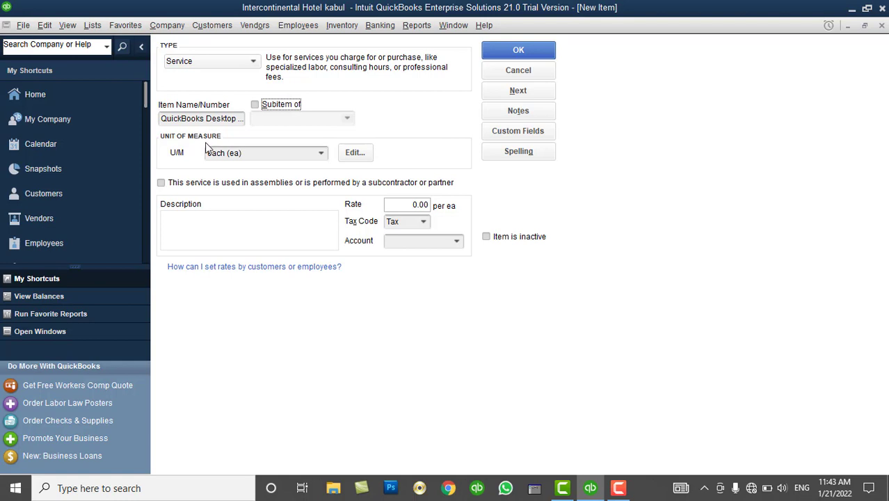
# Enter the item description "This training Inlcudes:", "Basic & Advanced training of QuickBooks" and "Technical Support" on three lines.
pyautogui.click(239, 230)
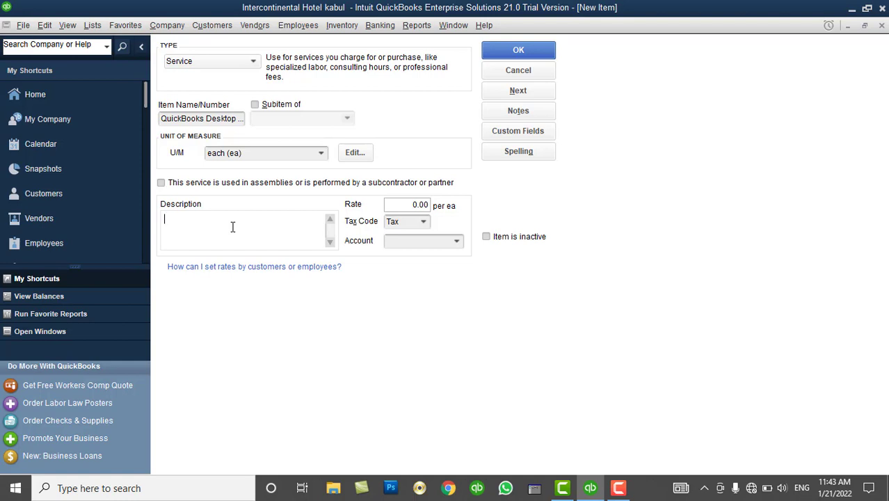
pyautogui.write('This t')
pyautogui.write('raining ')
pyautogui.write('Incl')
pyautogui.press('BackSpace')
pyautogui.press('BackSpace')
pyautogui.press('BackSpace')
pyautogui.write('nlcudes:')
pyautogui.press('Return')
pyautogui.write('Basic')
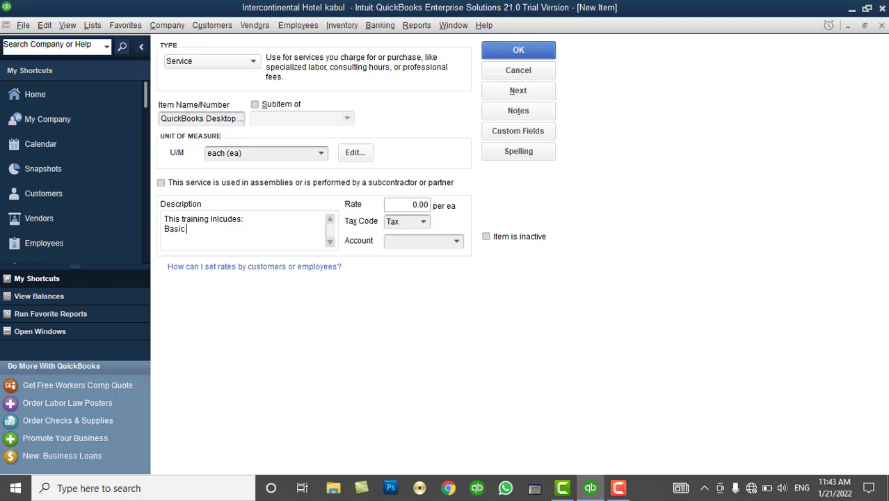
pyautogui.write(' & Advanced training of Quick')
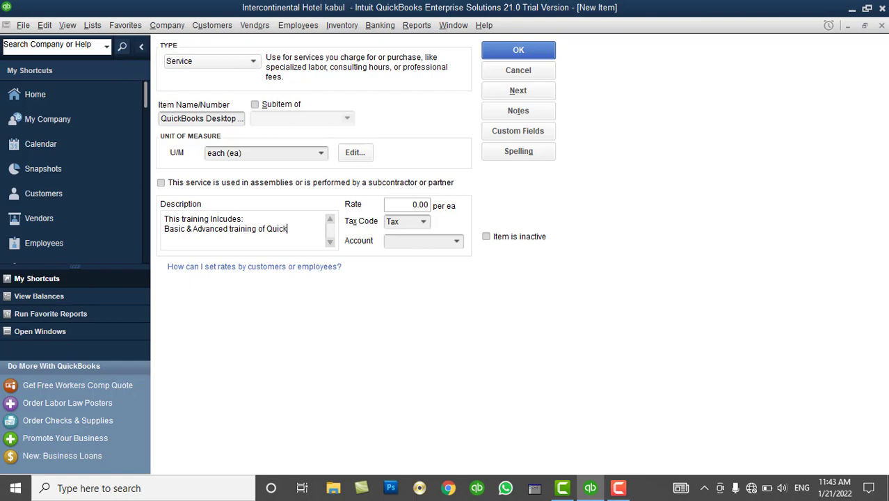
pyautogui.write('Books Technical Support')
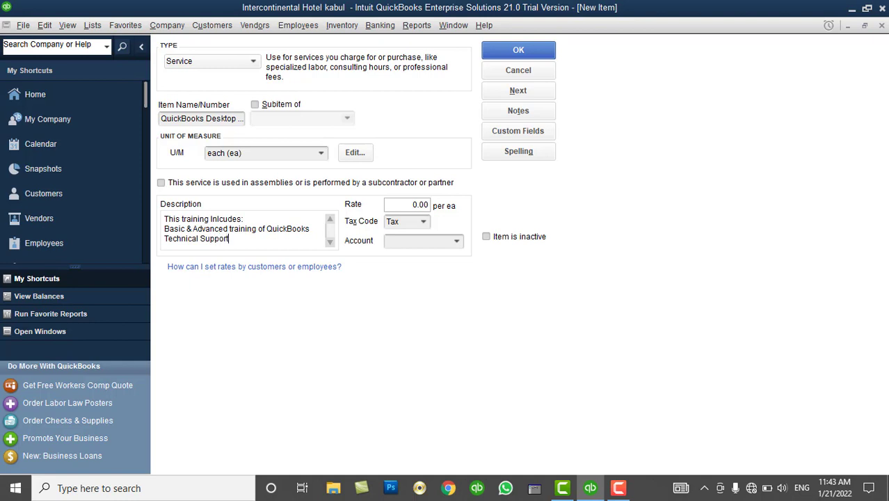
pyautogui.press('Return')
pyautogui.press('BackSpace')
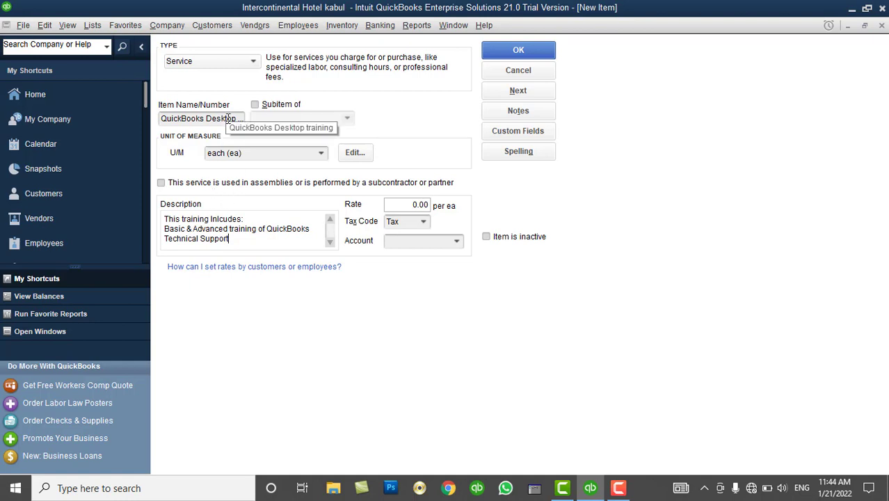
# Set the service item's rate to 5,000.00 per ea.
pyautogui.click(403, 204)
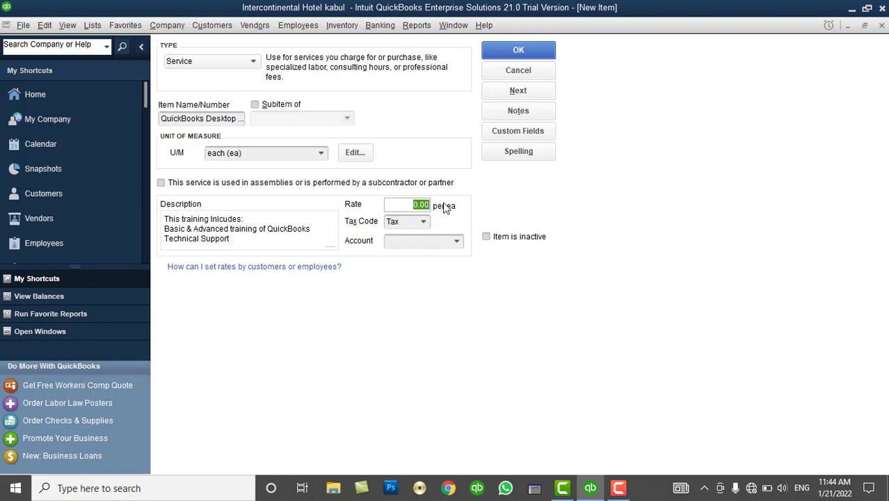
pyautogui.write('5000')
pyautogui.press('Tab')
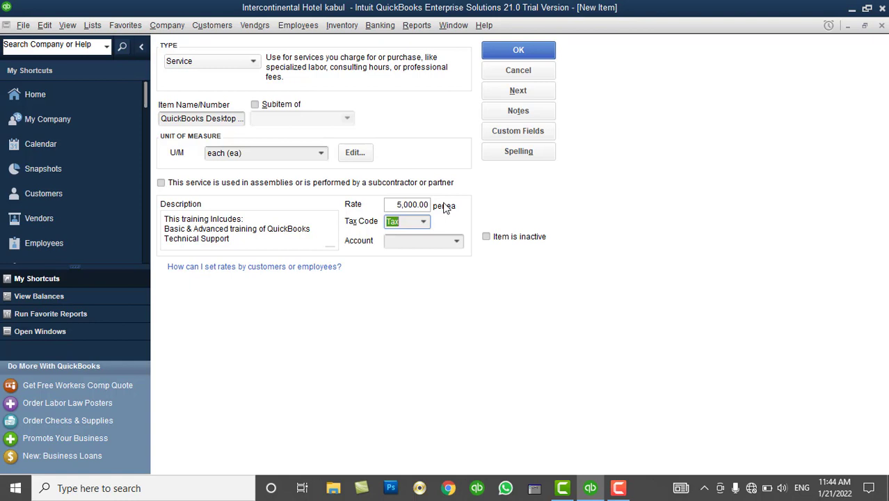
pyautogui.moveTo(235, 118); pyautogui.dragTo(137, 91)
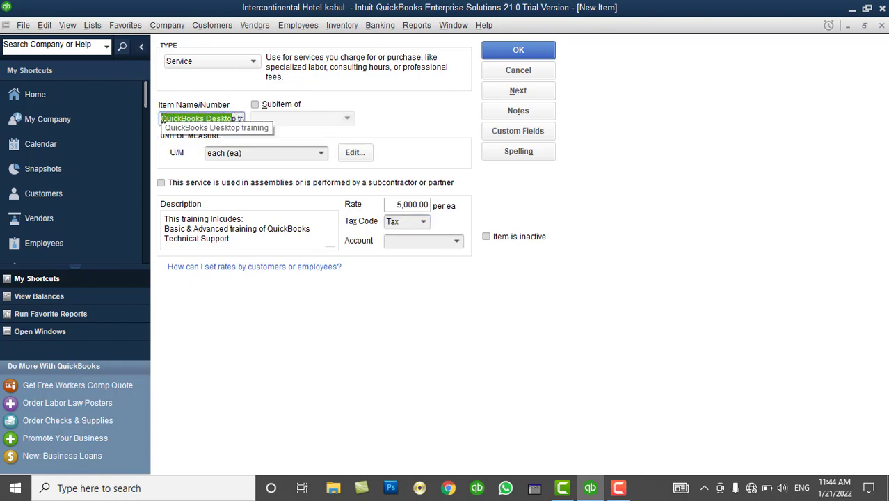
pyautogui.click(163, 118)
pyautogui.moveTo(391, 204); pyautogui.dragTo(430, 205)
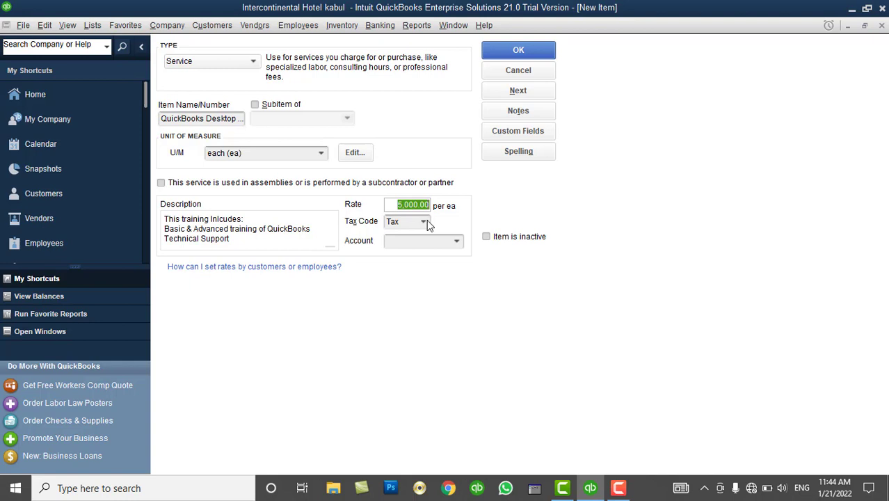
# Set the item's tax code to Non (Non-Taxable Sales).
pyautogui.click(426, 221)
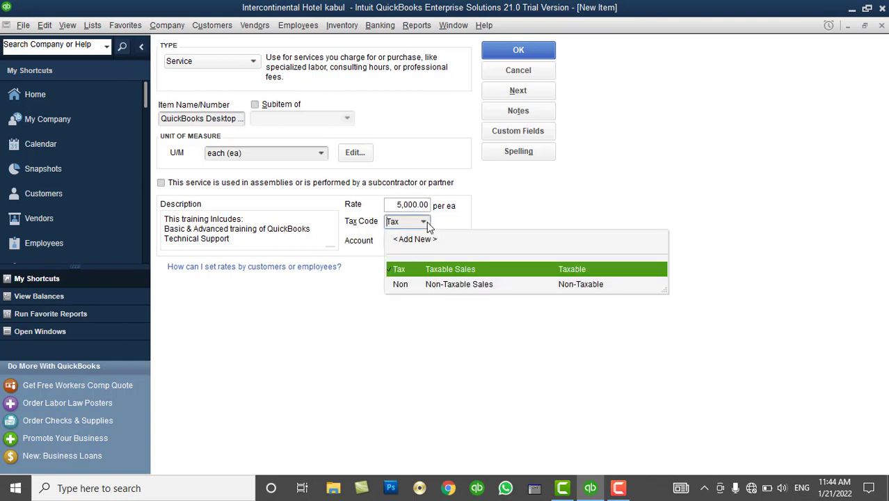
pyautogui.click(443, 285)
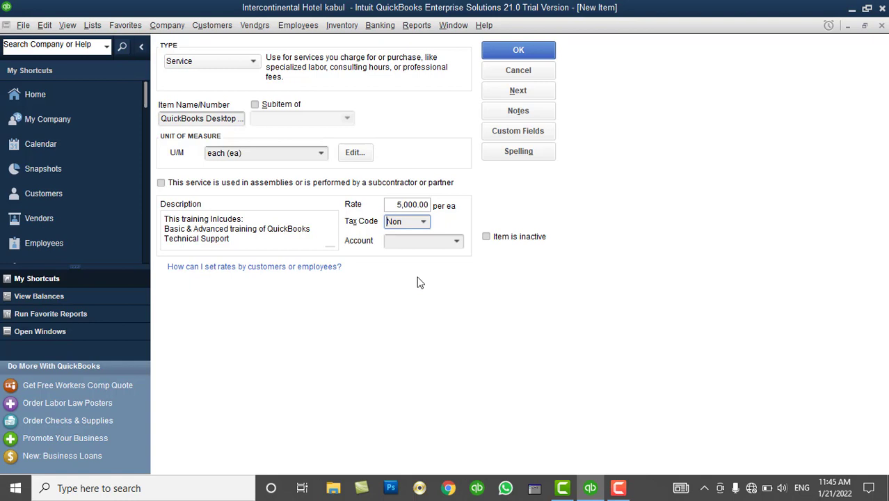
pyautogui.click(389, 241)
pyautogui.click(457, 241)
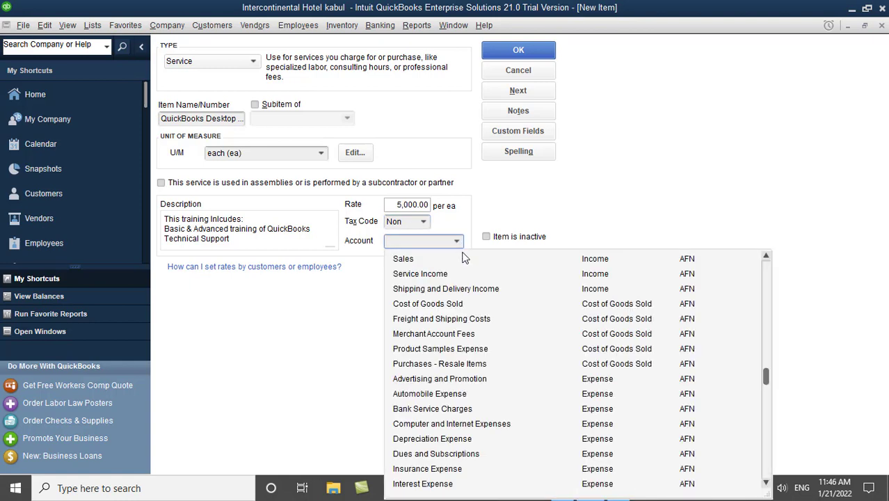
pyautogui.scroll(2, 543, 417)
pyautogui.scroll(3, 541, 413)
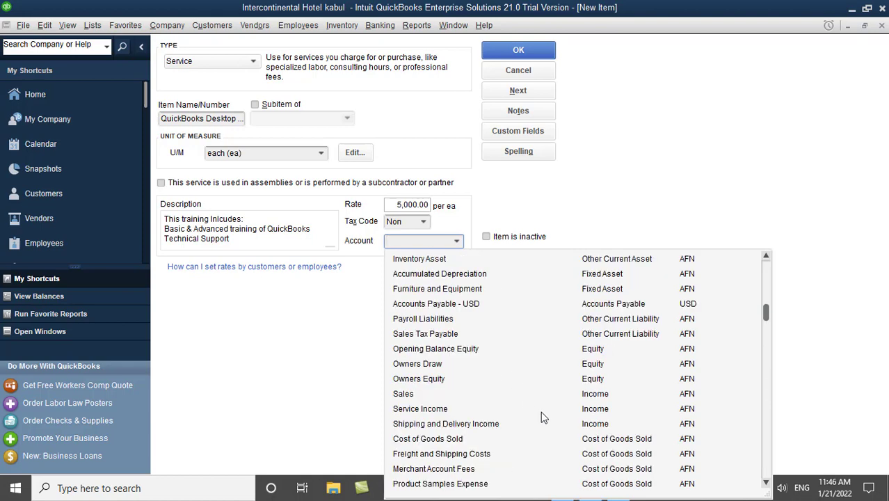
pyautogui.scroll(-3, 542, 413)
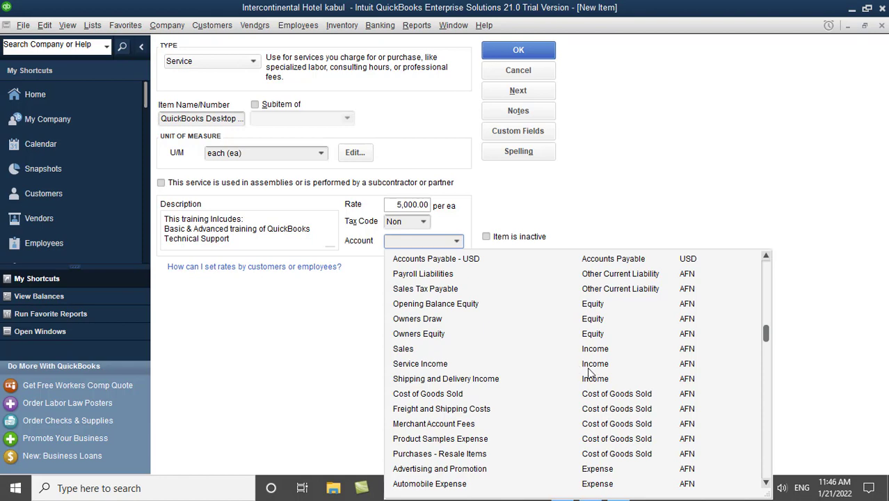
pyautogui.scroll(3, 588, 369)
pyautogui.click(416, 260)
pyautogui.write('Service')
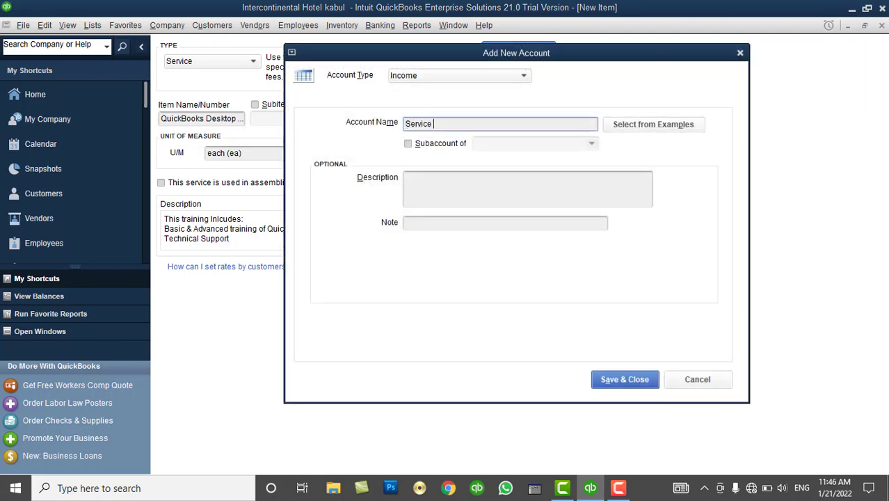
pyautogui.write(' Income')
pyautogui.click(690, 381)
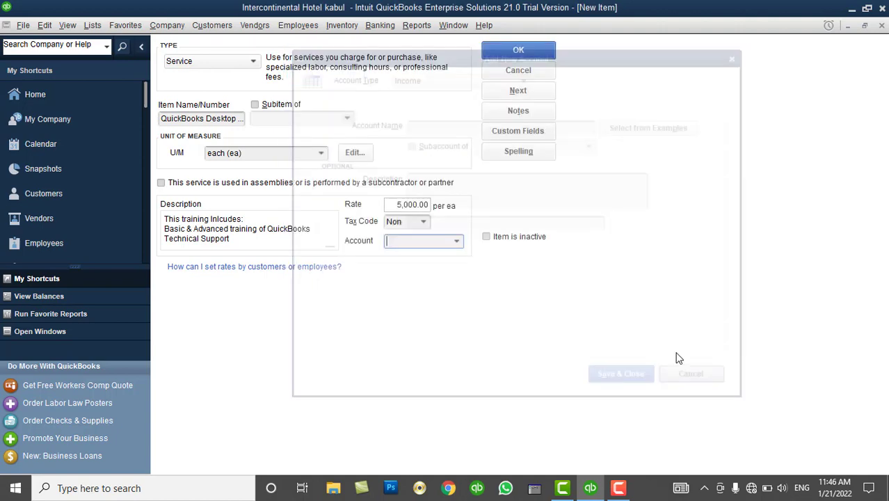
# Assign the item to the Service Income account and save it, replacing all occurrences of the misspelled description word with "Incudes".
pyautogui.click(458, 241)
pyautogui.click(434, 273)
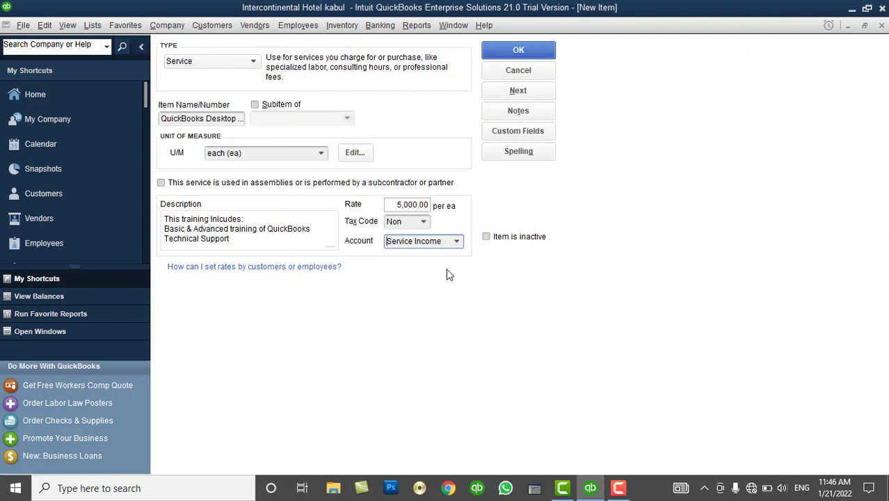
pyautogui.click(518, 52)
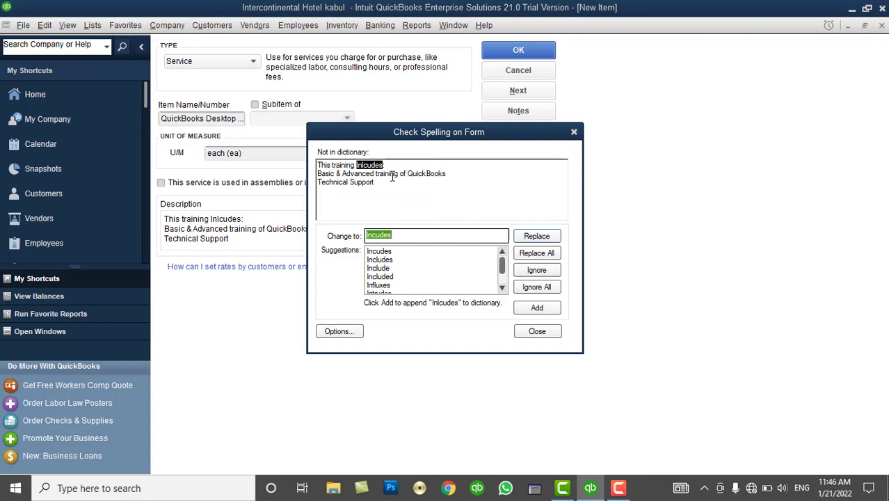
pyautogui.click(537, 253)
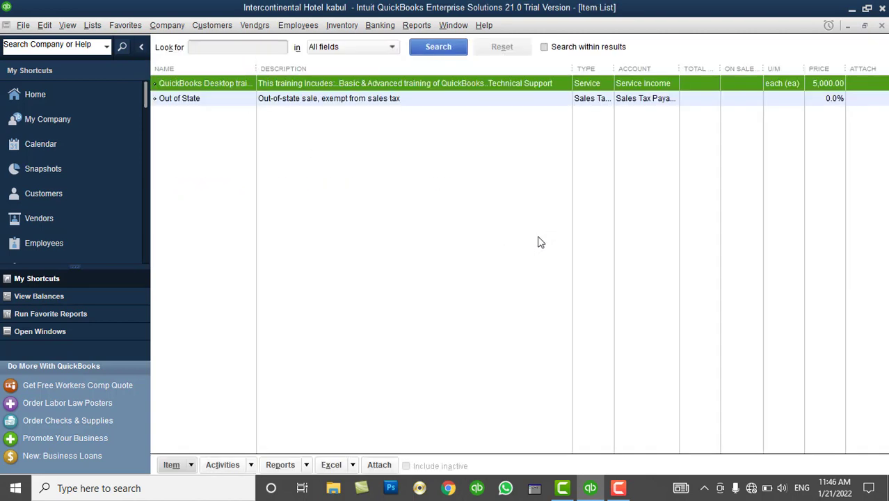
# Adjust the item list's column widths so the full item names, types and accounts fit.
pyautogui.moveTo(257, 70); pyautogui.dragTo(291, 107)
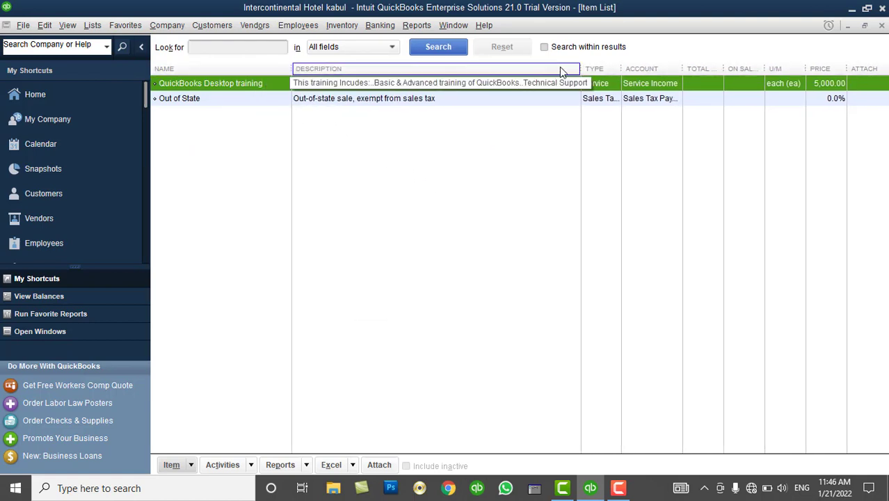
pyautogui.moveTo(577, 65); pyautogui.dragTo(606, 66)
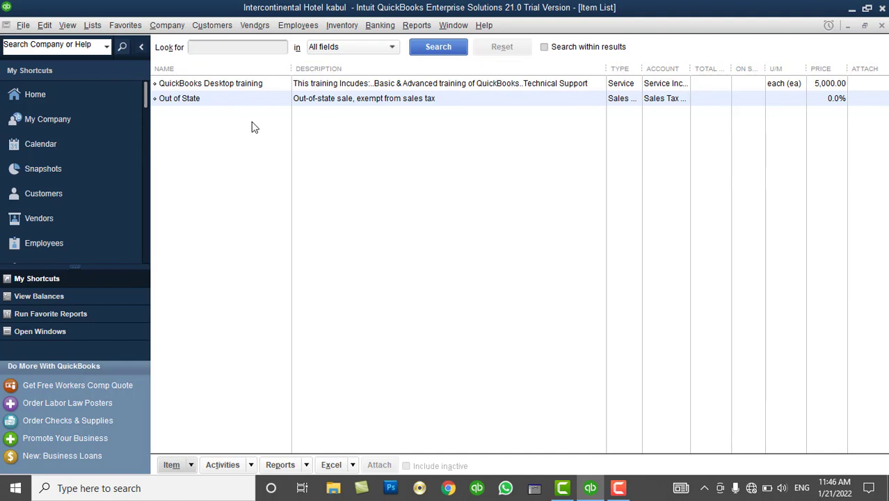
pyautogui.click(216, 83)
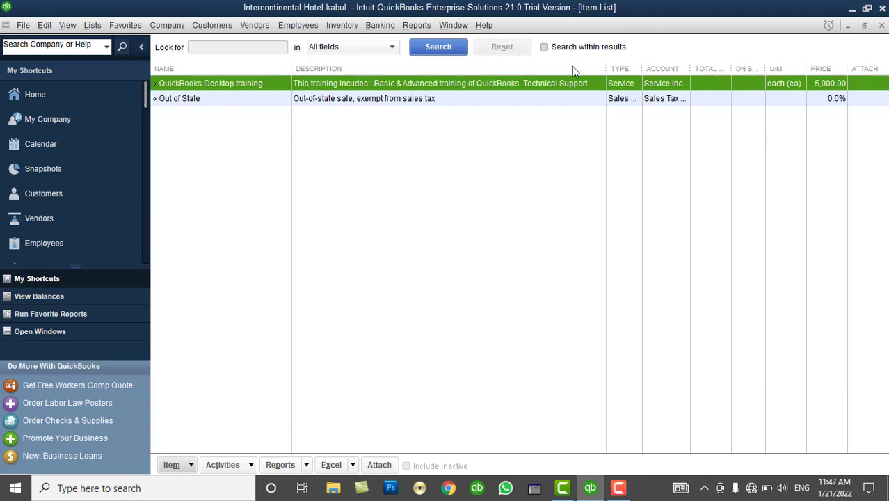
pyautogui.moveTo(604, 67); pyautogui.dragTo(714, 68)
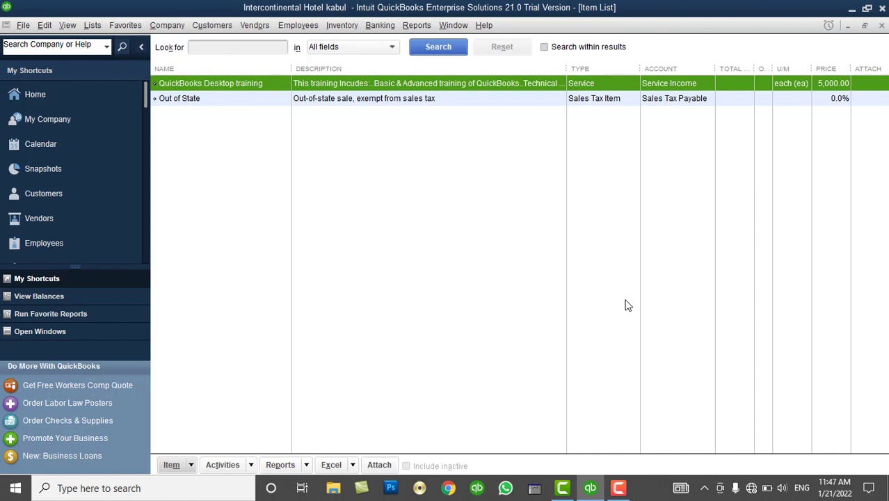
# Start a new service item named "QuickBooks Online training" with each (ea) as its unit of measure.
pyautogui.rightClick(319, 167)
pyautogui.click(351, 203)
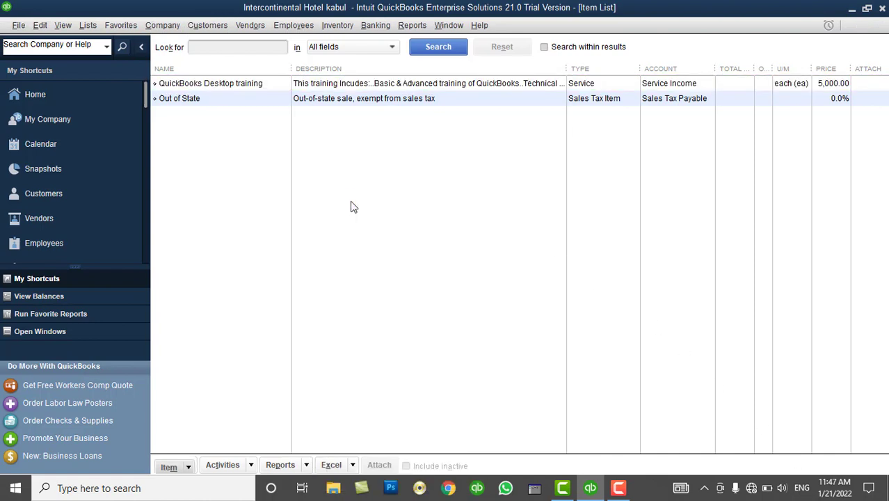
pyautogui.press('Escape')
pyautogui.click(197, 117)
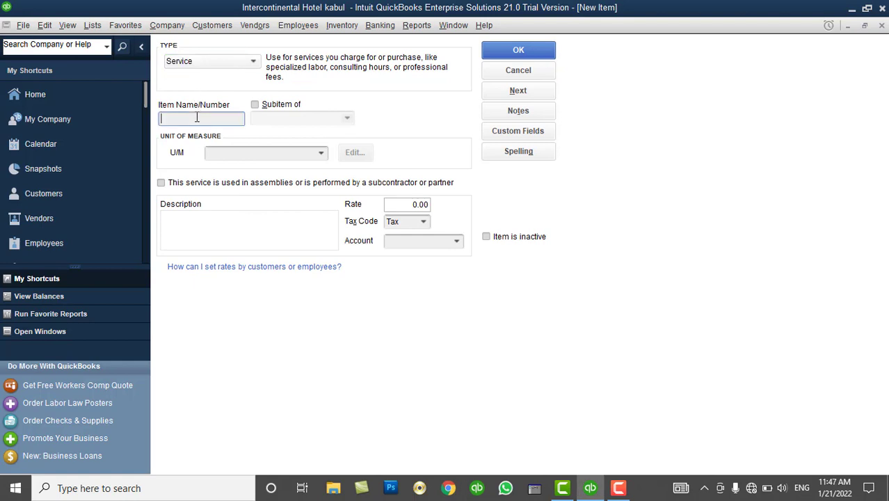
pyautogui.write('QuickBooks Online training')
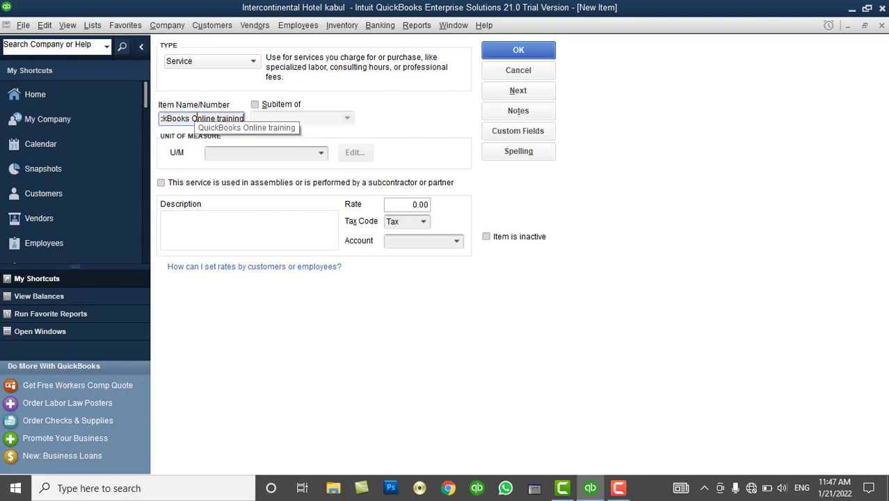
pyautogui.click(322, 153)
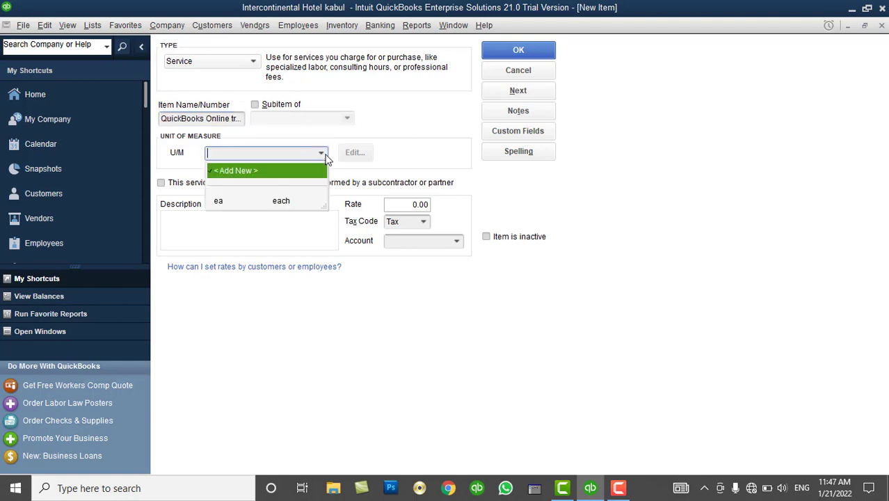
pyautogui.click(285, 201)
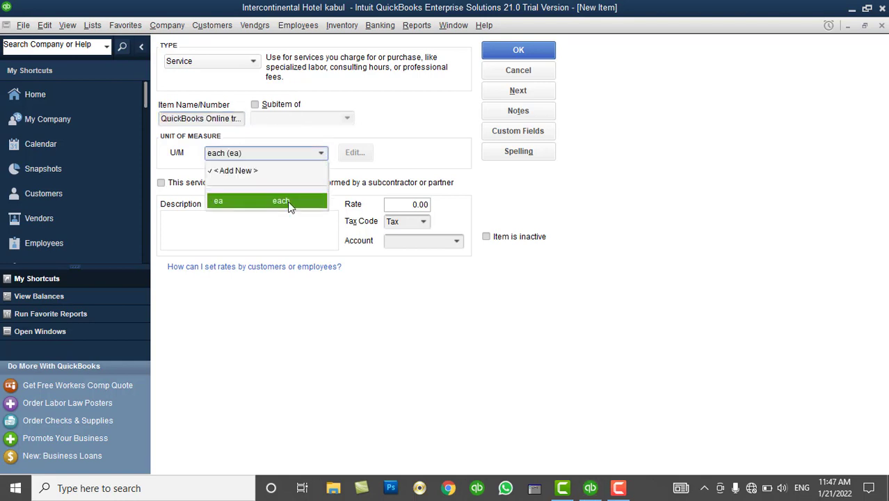
# Set the item's rate to 3,000.00 per ea and enter "QuickBooks Online" as its description.
pyautogui.click(409, 208)
pyautogui.write('3000')
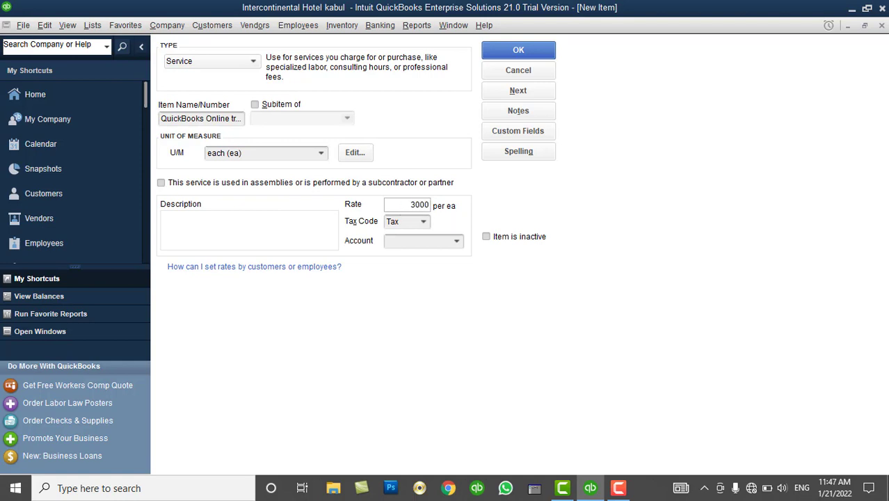
pyautogui.press('Tab')
pyautogui.click(288, 226)
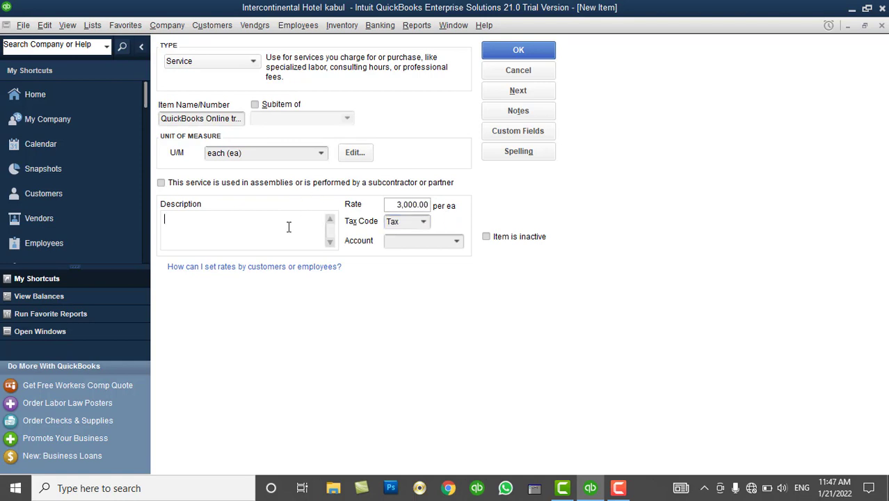
pyautogui.write('QuickBooks Online')
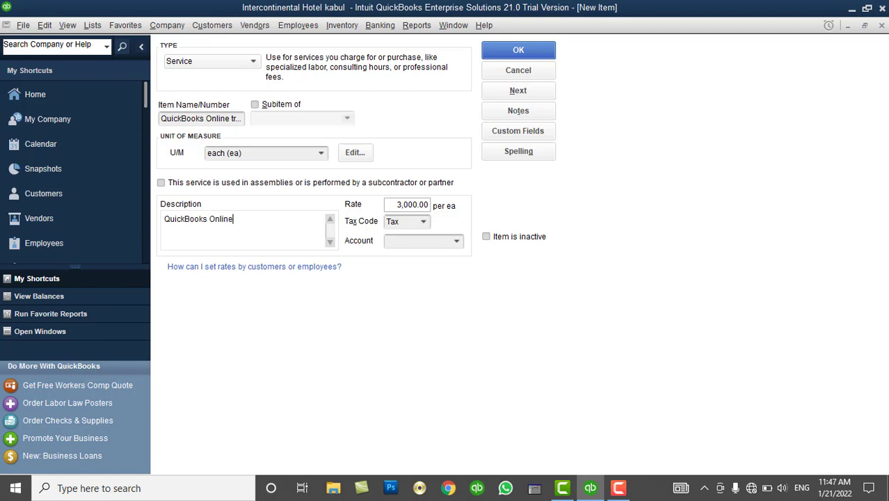
# Save the item with tax code Non and account Service Income, continuing to another new item.
pyautogui.click(422, 221)
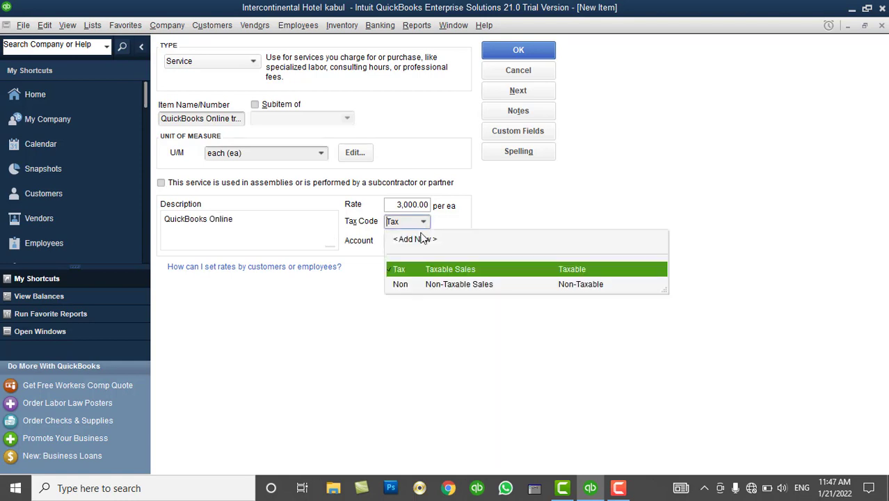
pyautogui.click(425, 285)
pyautogui.click(456, 240)
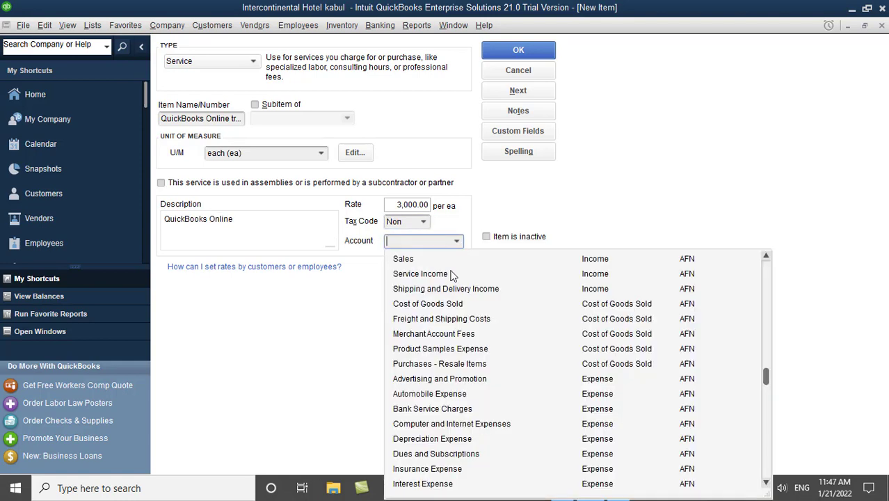
pyautogui.click(449, 274)
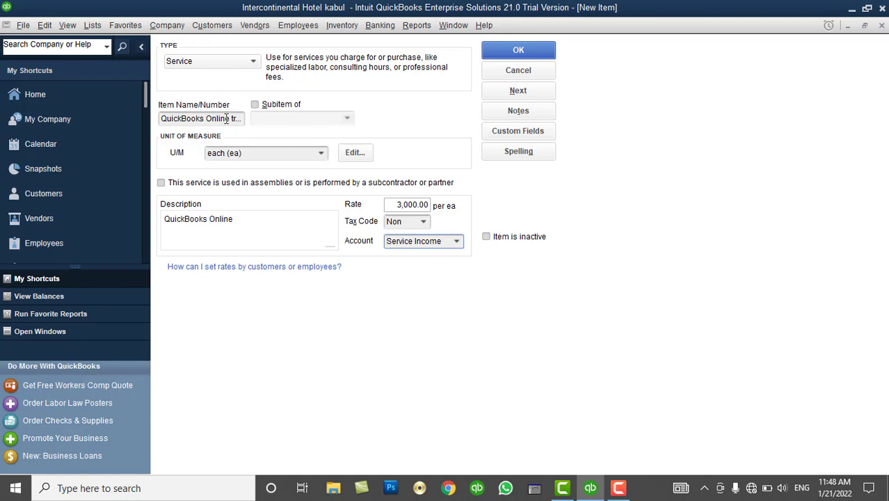
pyautogui.click(525, 97)
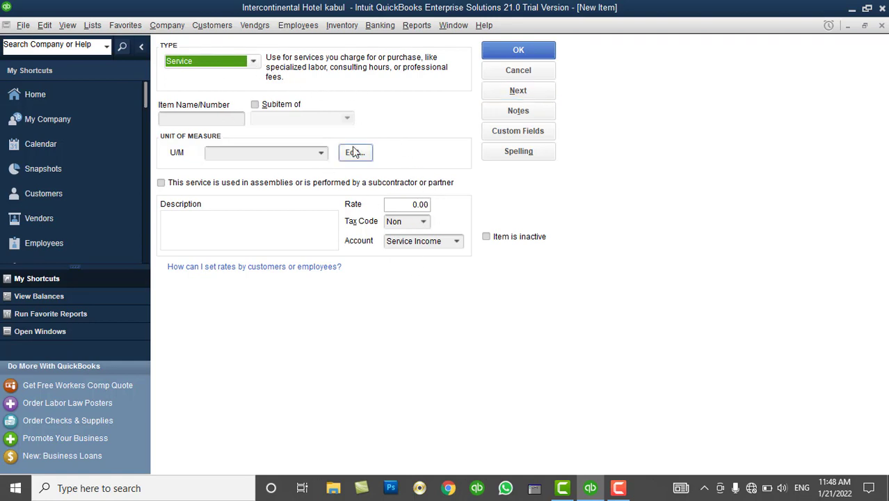
# Name the new service item "Proposal Writting" and choose each (ea) as its unit of measure.
pyautogui.click(217, 117)
pyautogui.write('Proposal Writting')
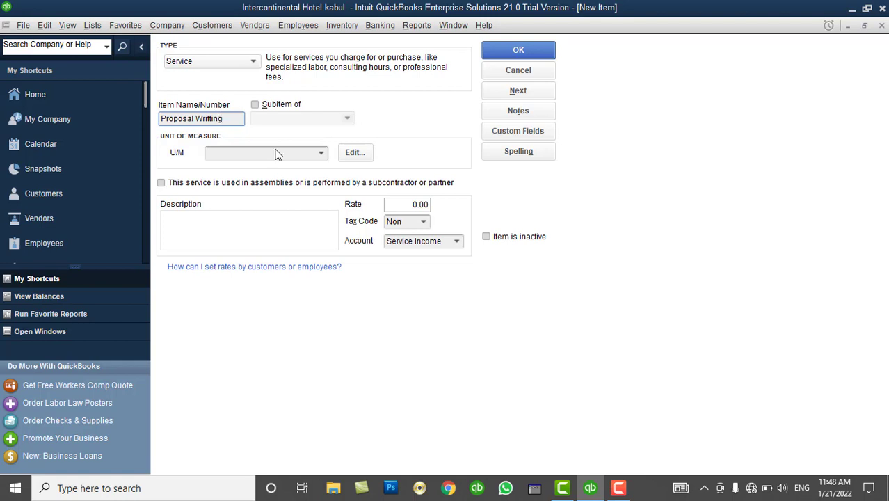
pyautogui.click(322, 153)
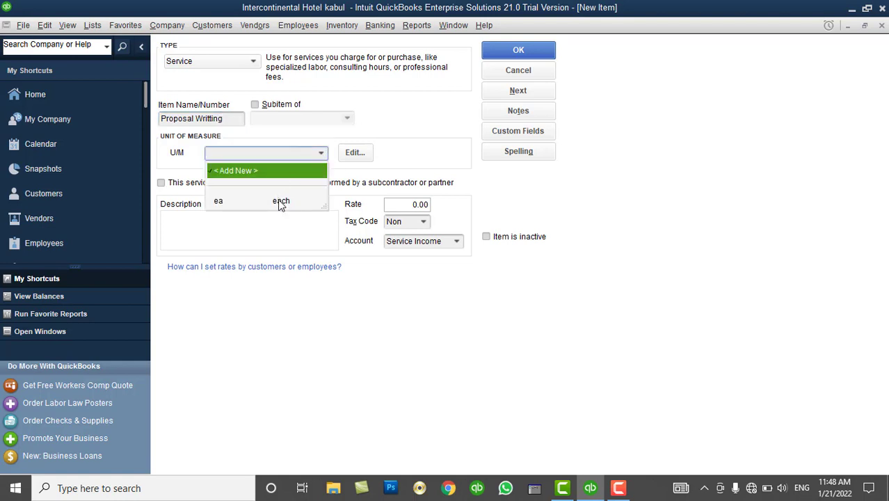
pyautogui.click(280, 203)
# Set the Proposal Writting item's rate to 10,000.00 per ea.
pyautogui.click(407, 204)
pyautogui.write('10000')
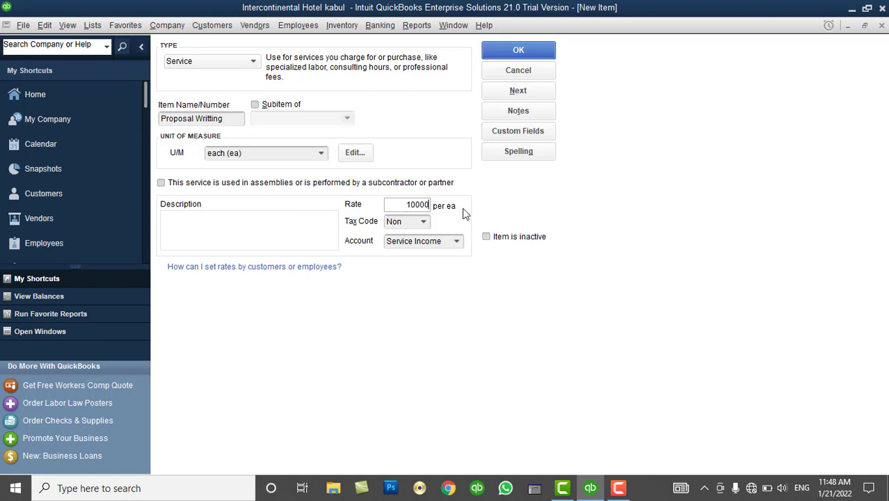
pyautogui.press('Tab')
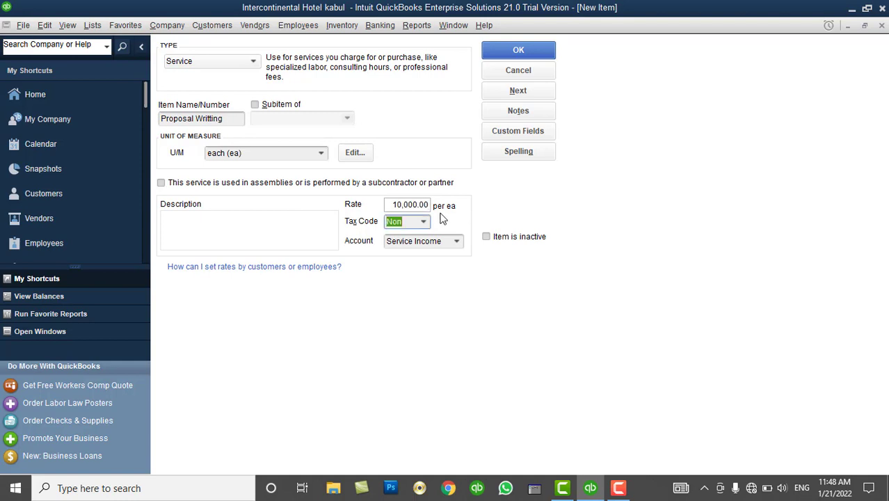
# Enter the item description "This is Proposal Writting inlcudes:" and "Basic Technical Proposal Writting" on two lines.
pyautogui.click(289, 228)
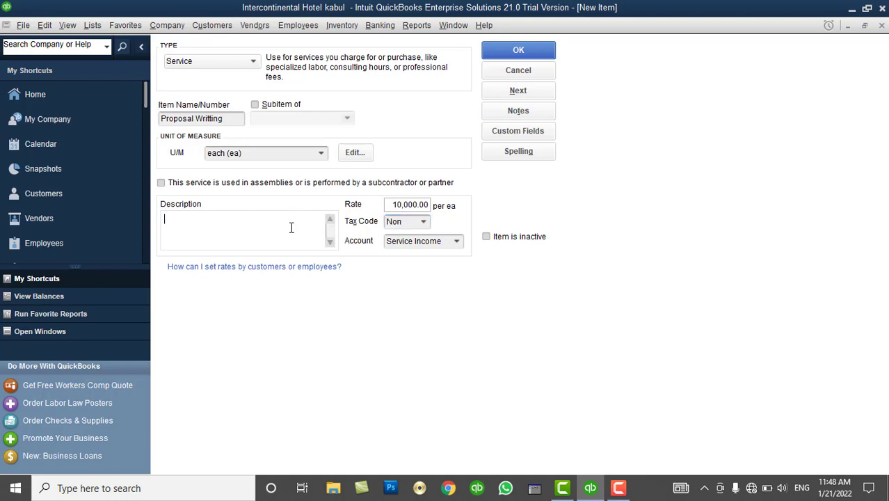
pyautogui.write('This ')
pyautogui.write('is ')
pyautogui.write('Porp')
pyautogui.press('BackSpace')
pyautogui.press('BackSpace')
pyautogui.press('BackSpace')
pyautogui.write('rop')
pyautogui.press('BackSpace')
pyautogui.press('BackSpace')
pyautogui.write('posal Writting inlcudes')
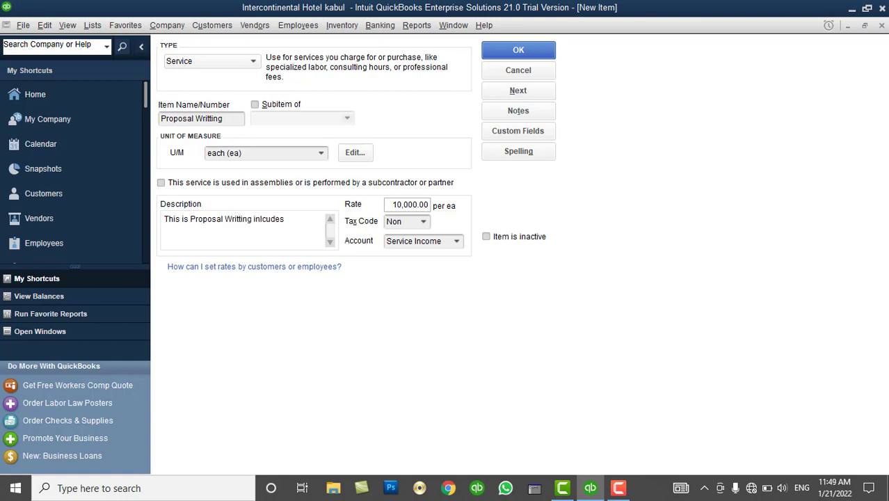
pyautogui.write(': Basi')
pyautogui.write('c Technical')
pyautogui.write(' Proposal W')
pyautogui.write('ritting')
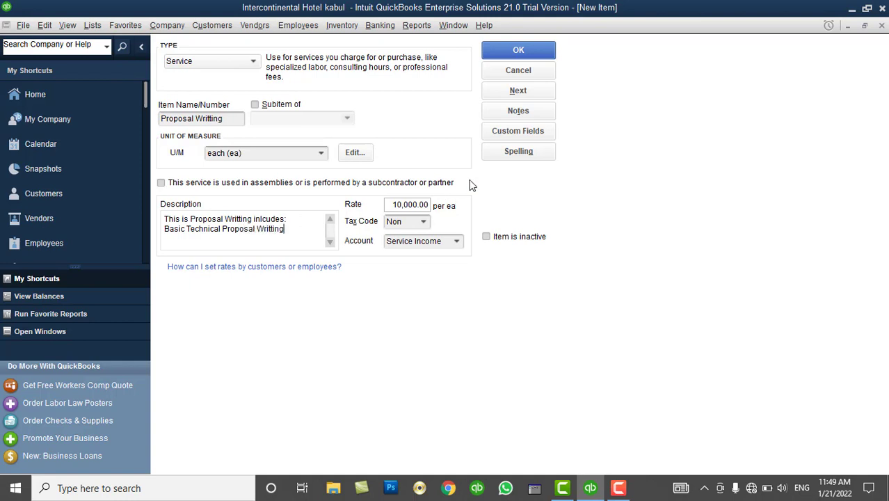
# Save the item, replacing the flagged description words with "Witting" and "incudes", and widen the item list's Name column.
pyautogui.click(507, 47)
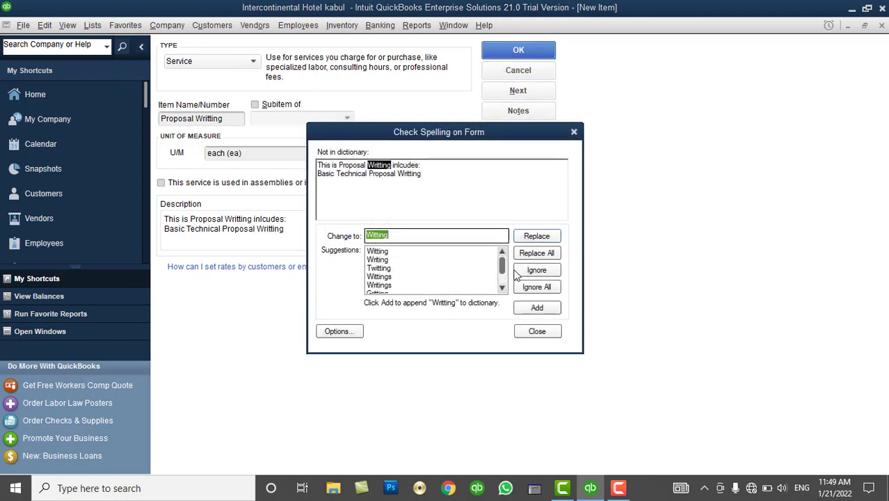
pyautogui.click(536, 237)
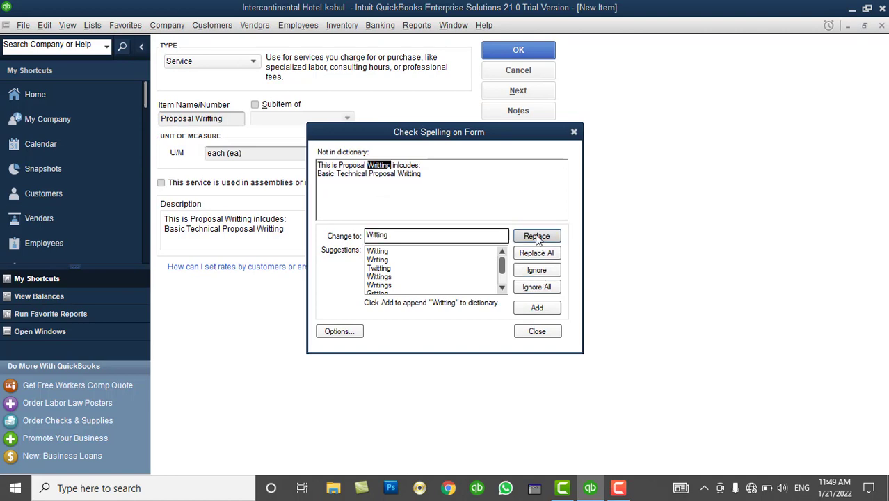
pyautogui.click(536, 238)
pyautogui.click(536, 237)
pyautogui.moveTo(255, 68); pyautogui.dragTo(308, 70)
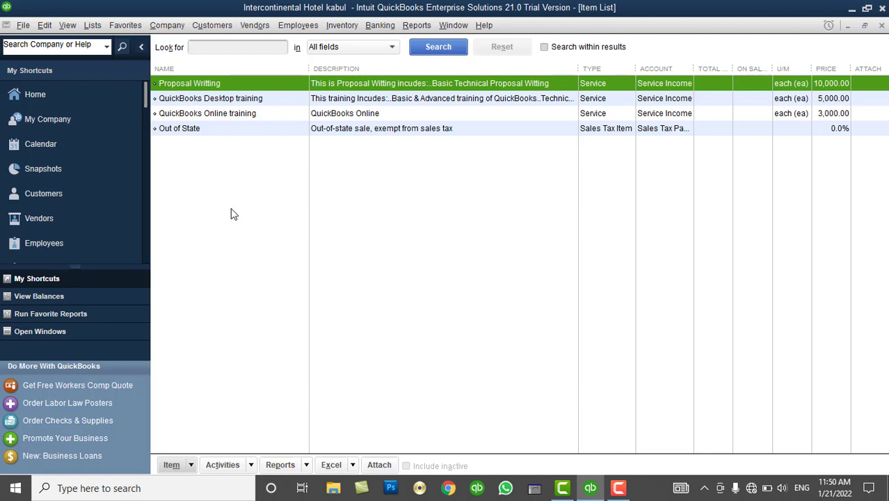
# Start a new item of type Inventory Part and name it "Keyboard".
pyautogui.rightClick(208, 161)
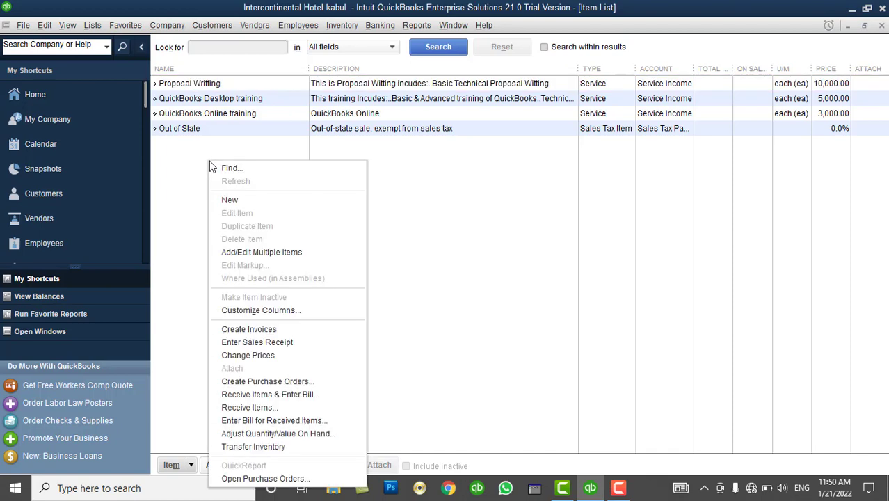
pyautogui.click(240, 146)
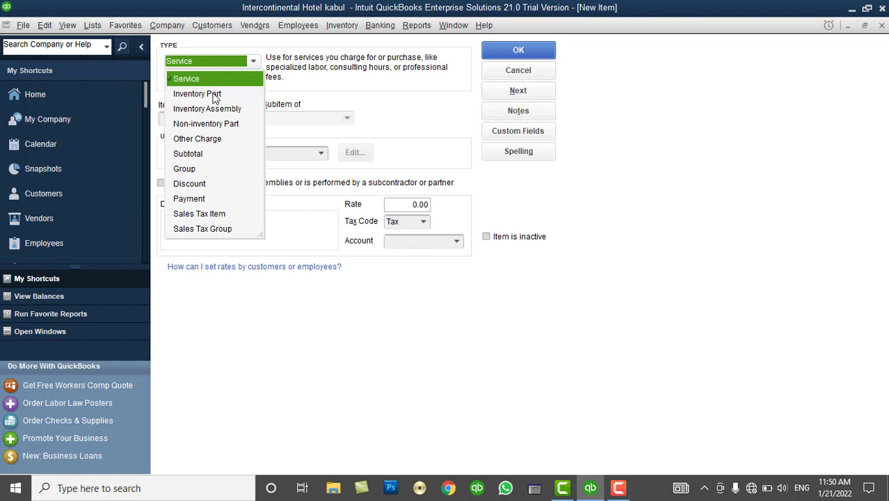
pyautogui.click(216, 97)
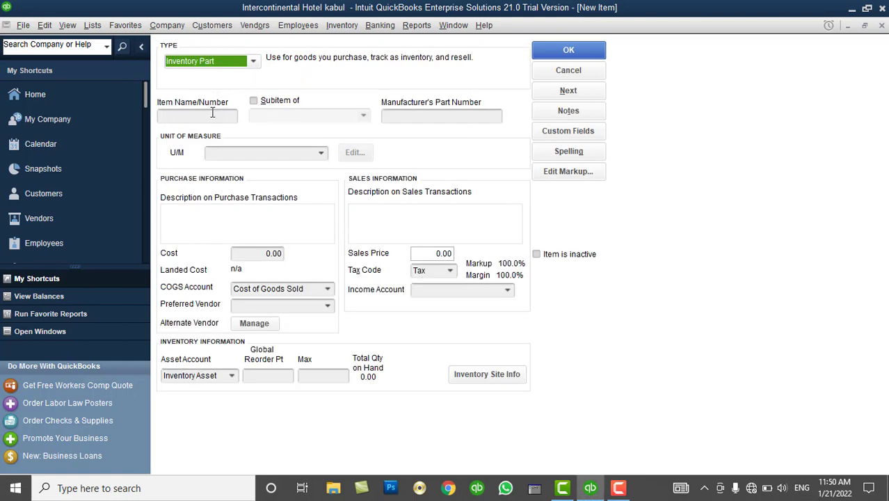
pyautogui.click(212, 115)
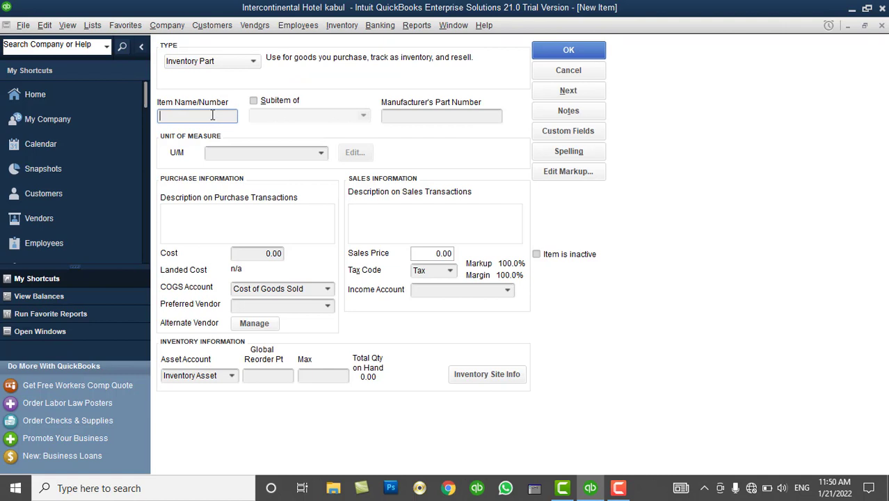
pyautogui.write('Keyboard')
pyautogui.press('BackSpace')
pyautogui.press('BackSpace')
pyautogui.press('BackSpace')
pyautogui.press('BackSpace')
pyautogui.write('oard')
pyautogui.click(417, 117)
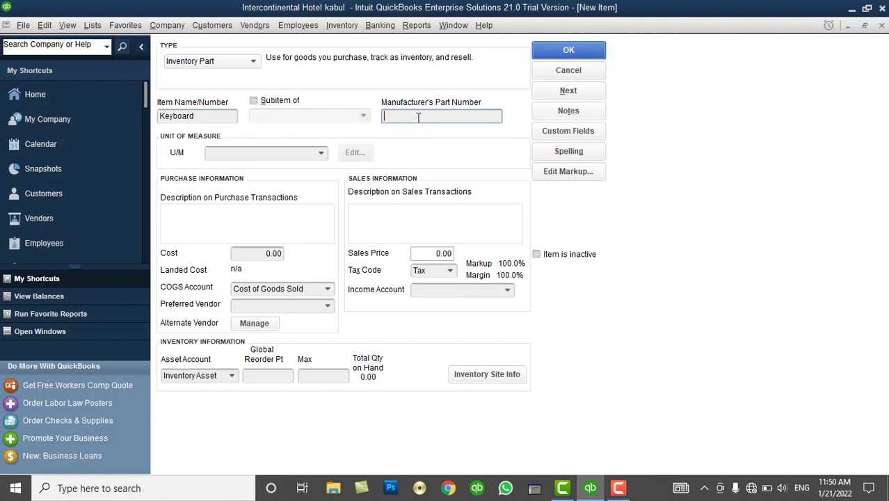
pyautogui.click(321, 154)
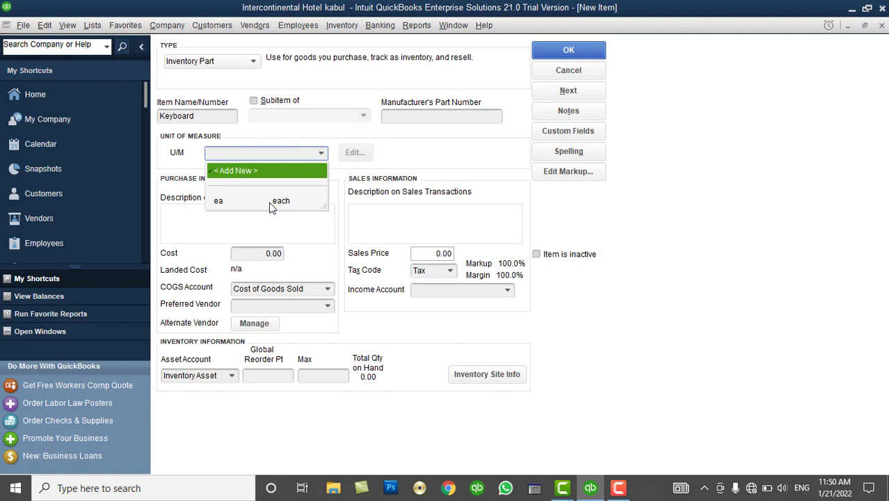
pyautogui.click(242, 174)
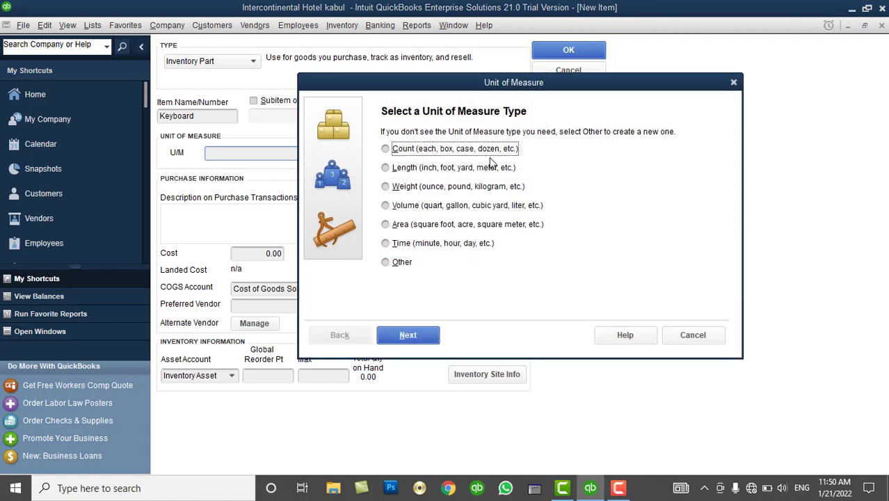
pyautogui.click(442, 153)
pyautogui.click(692, 334)
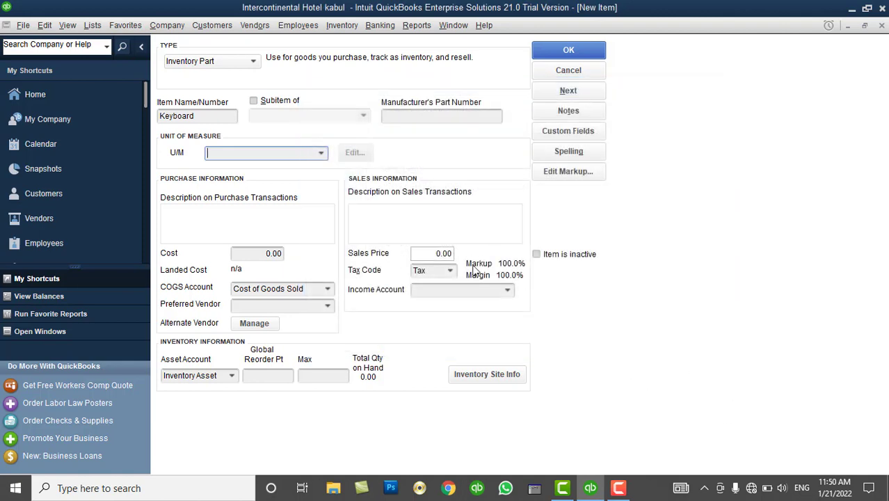
# Choose each (ea) as the unit of measure and enter "DELL Black Keyboard" as both the purchase and sales description.
pyautogui.click(320, 153)
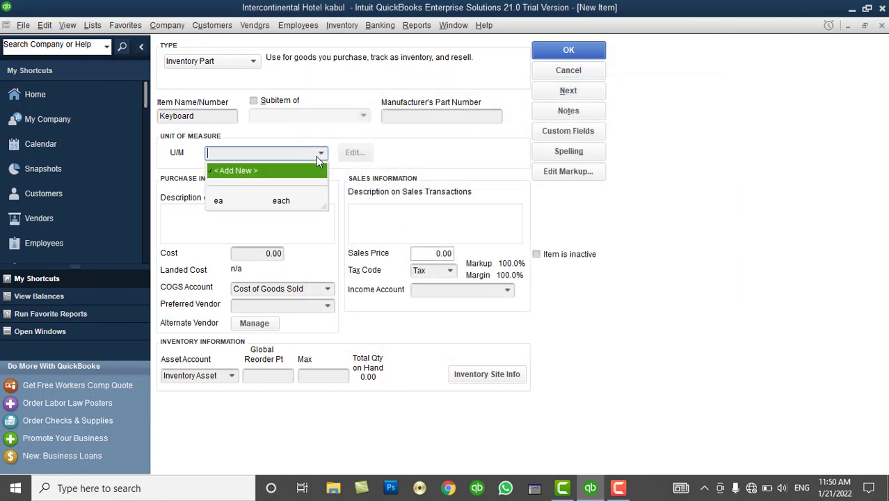
pyautogui.click(287, 202)
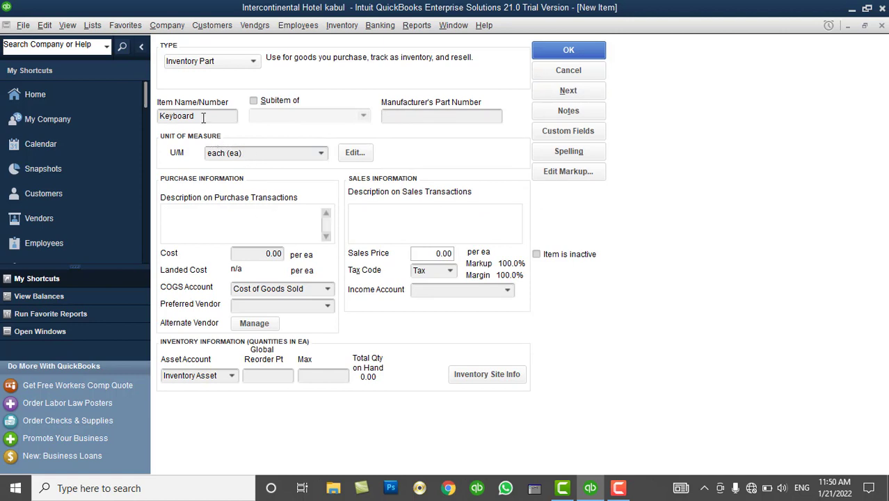
pyautogui.click(210, 221)
pyautogui.write('DELL Black Keyboard')
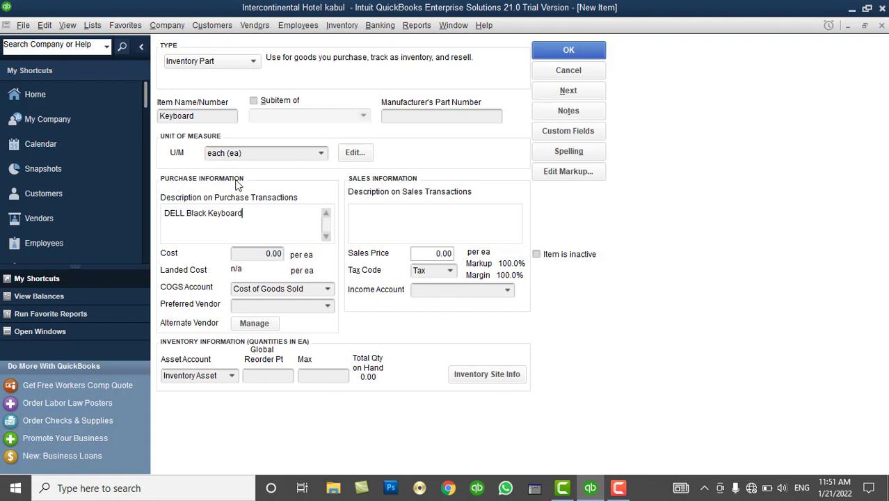
pyautogui.moveTo(245, 216); pyautogui.dragTo(177, 221)
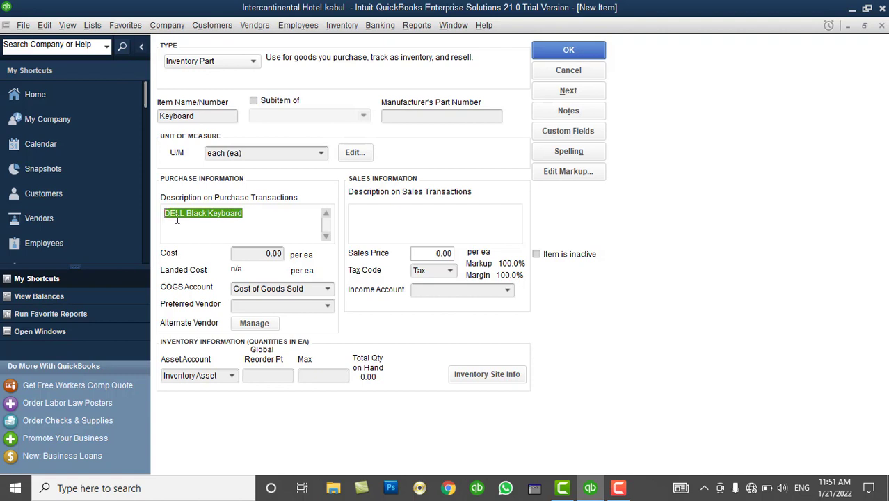
pyautogui.click(383, 221)
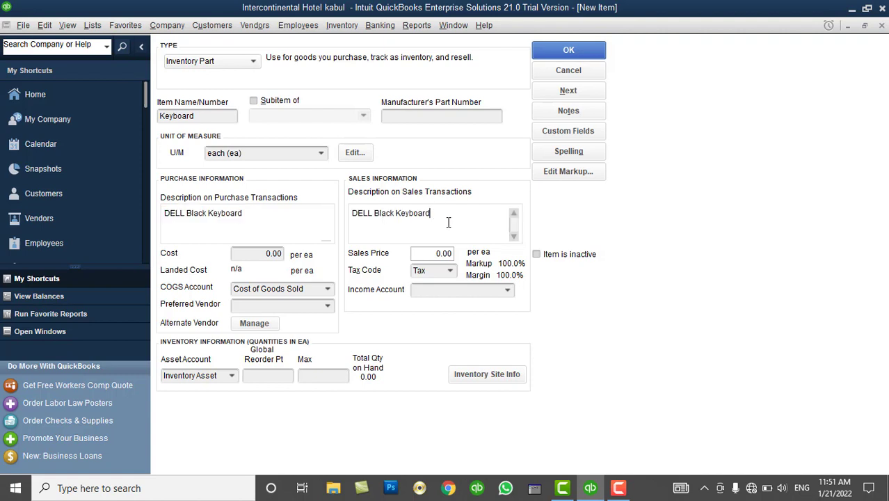
pyautogui.moveTo(449, 222); pyautogui.dragTo(358, 218)
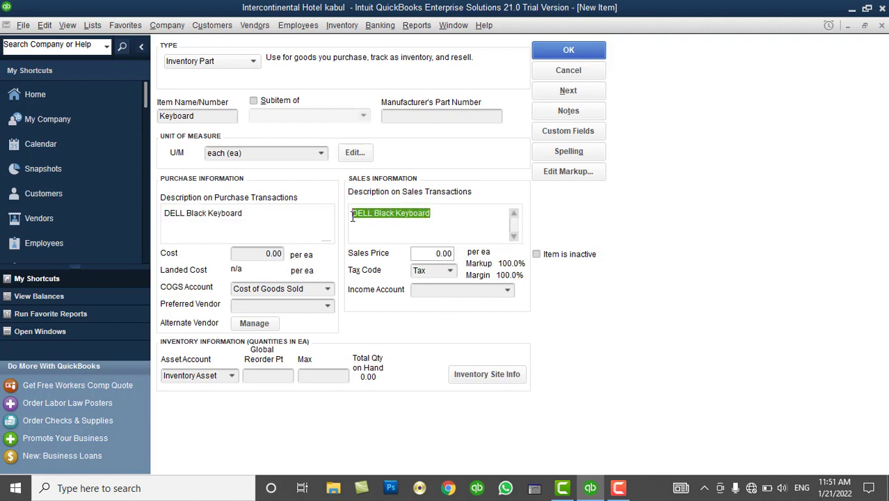
pyautogui.moveTo(276, 219); pyautogui.dragTo(165, 219)
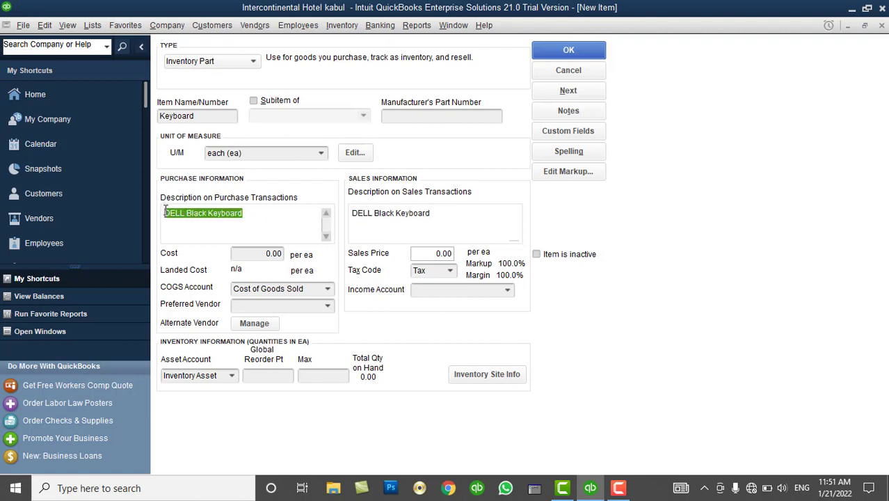
pyautogui.click(171, 223)
pyautogui.click(263, 218)
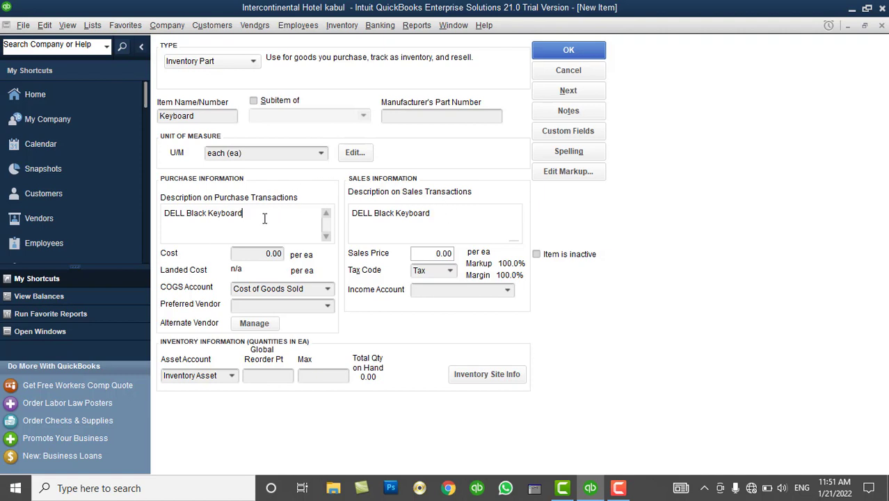
pyautogui.moveTo(264, 216); pyautogui.dragTo(149, 187)
pyautogui.moveTo(459, 218); pyautogui.dragTo(357, 215)
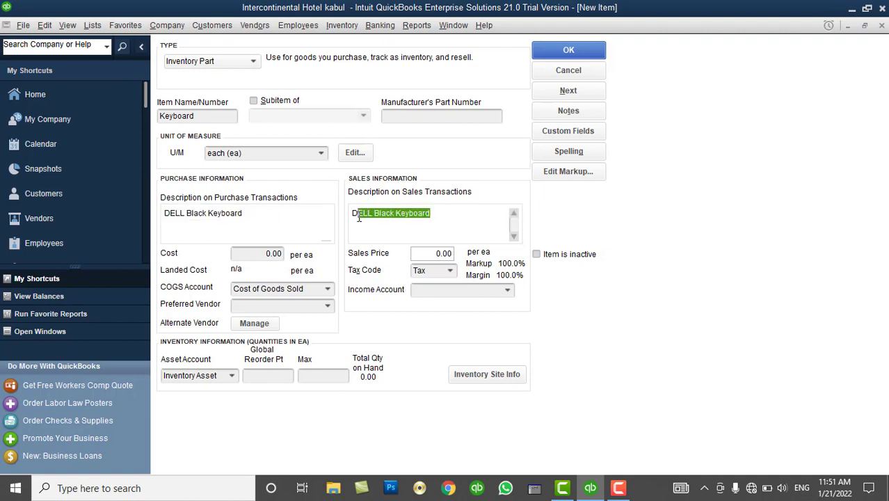
pyautogui.moveTo(252, 214); pyautogui.dragTo(161, 212)
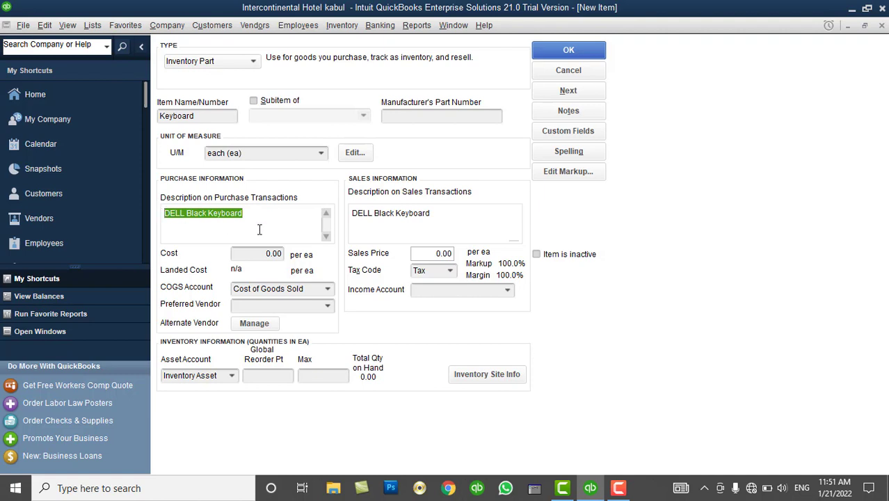
pyautogui.click(443, 216)
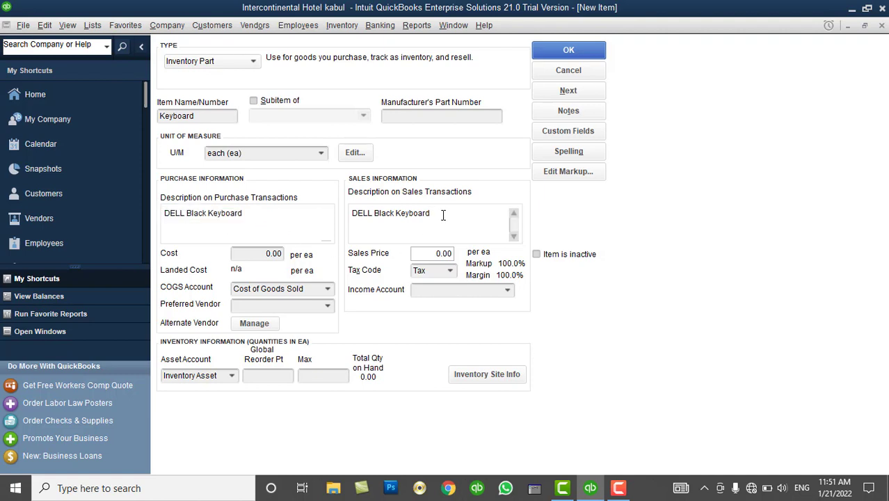
# Set the Keyboard item's purchase cost to 150.00 per ea and look at the preferred vendor choices without selecting one.
pyautogui.click(259, 255)
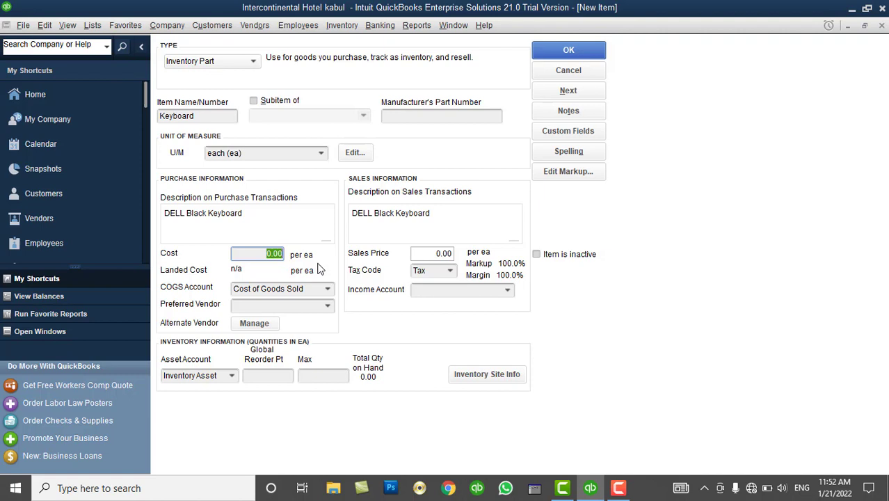
pyautogui.write('150')
pyautogui.press('Tab')
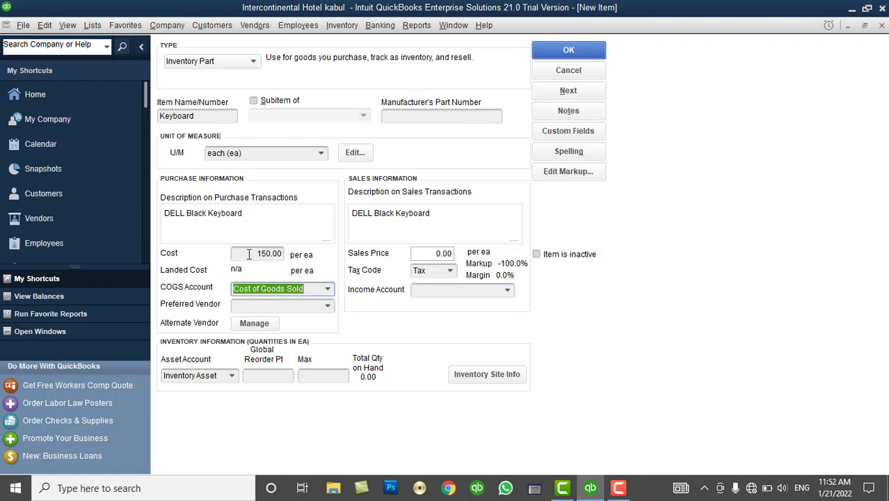
pyautogui.moveTo(248, 254); pyautogui.dragTo(302, 258)
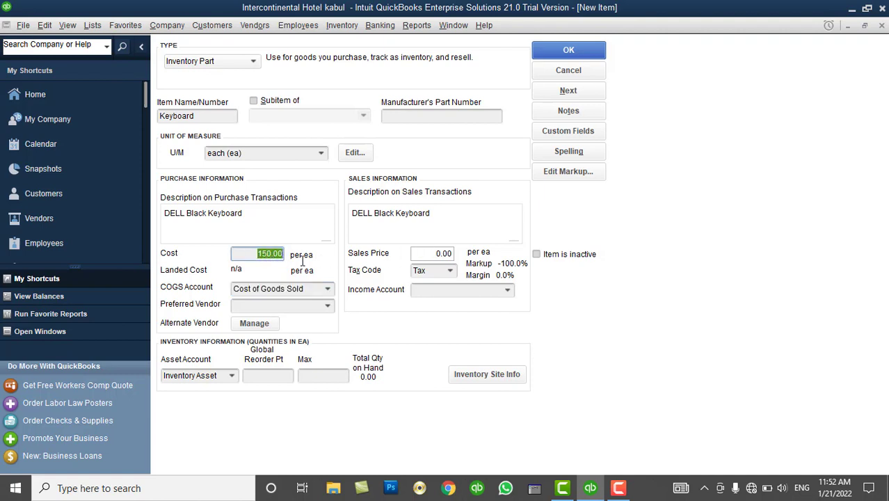
pyautogui.click(328, 306)
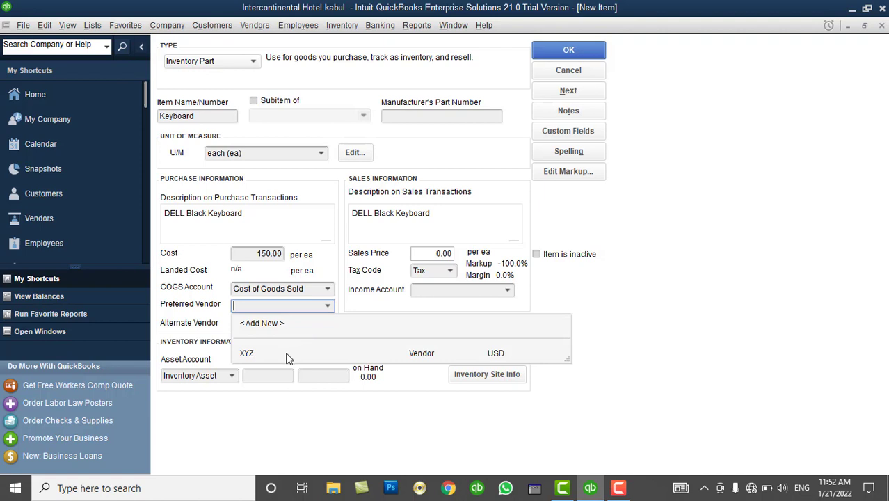
pyautogui.click(260, 221)
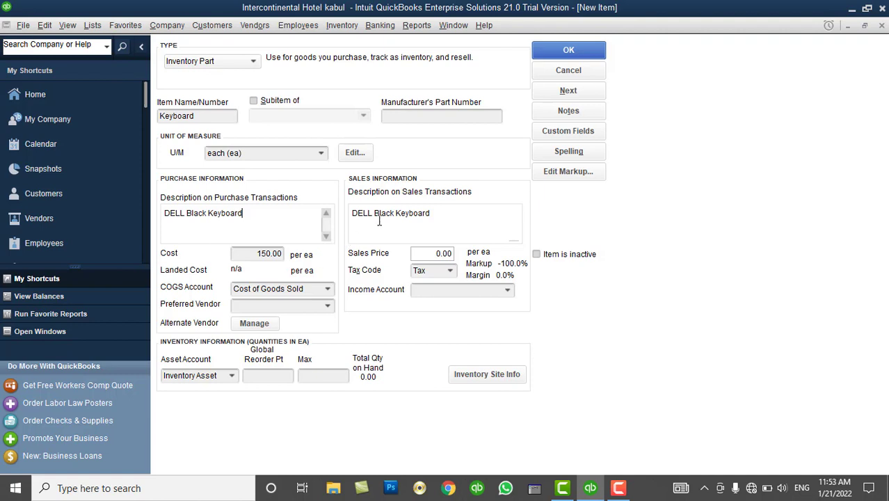
# Set the Keyboard item's sales price to 200.00 per ea and its tax code to Non.
pyautogui.moveTo(452, 218); pyautogui.dragTo(353, 202)
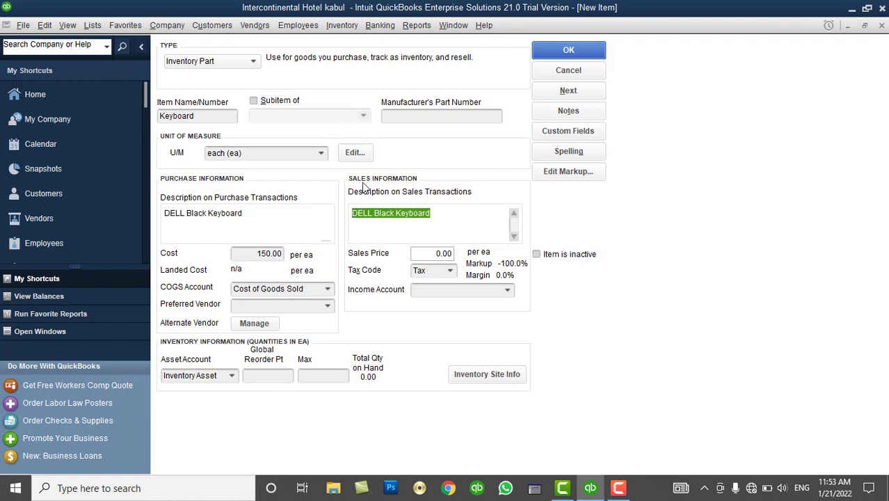
pyautogui.click(424, 256)
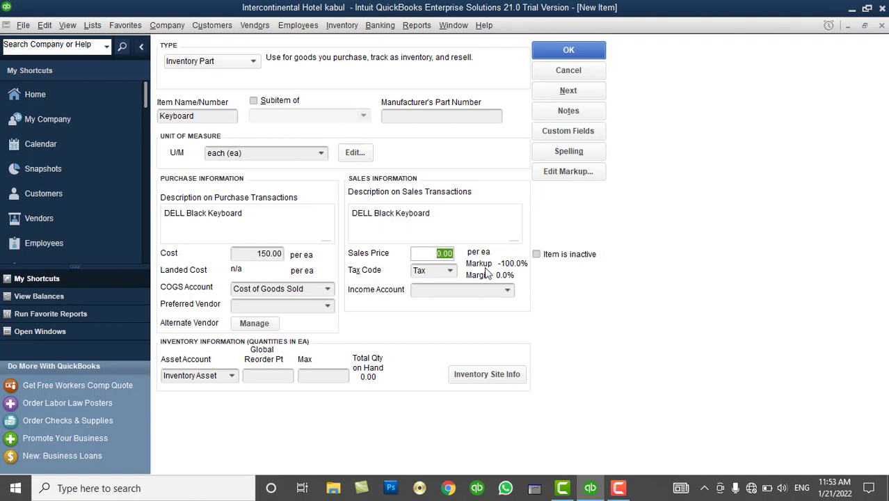
pyautogui.write('200')
pyautogui.press('Tab')
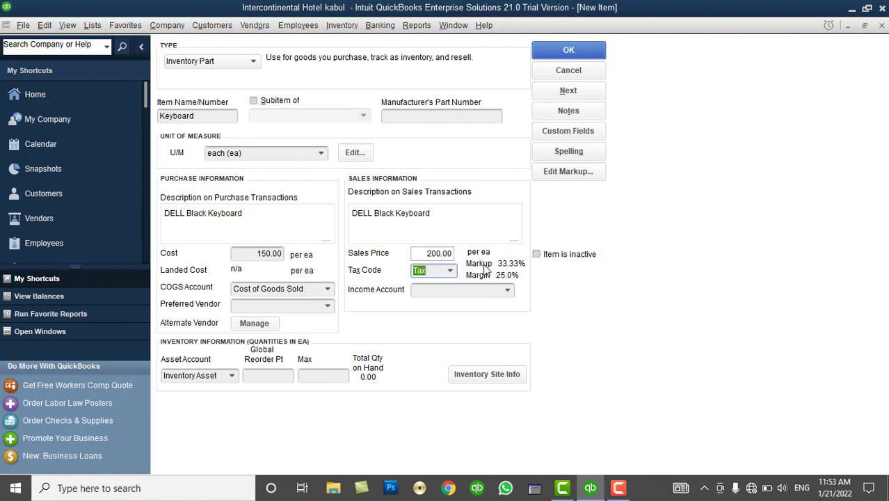
pyautogui.click(449, 271)
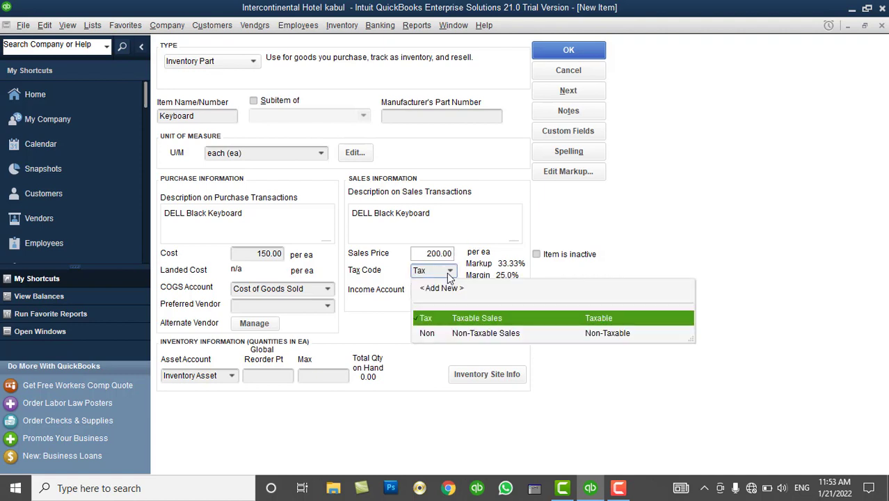
pyautogui.click(452, 332)
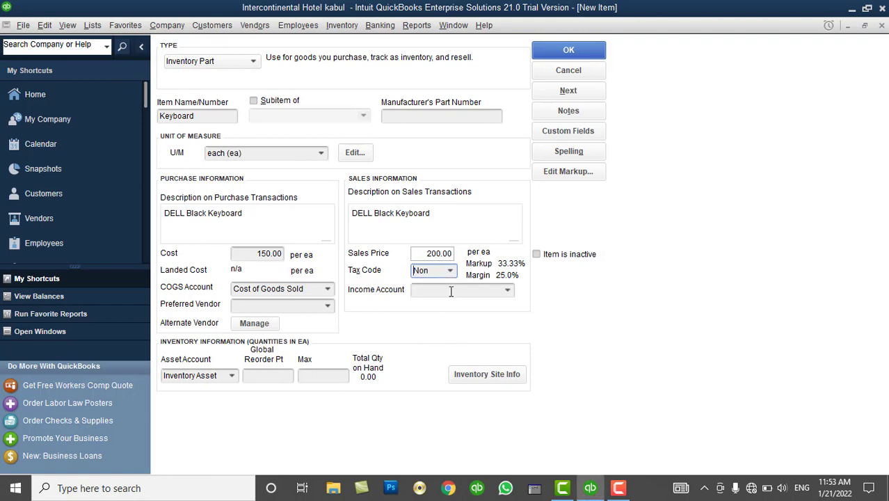
# Assign the Sales income account to the Keyboard item and keep Inventory Asset as its asset account.
pyautogui.click(418, 289)
pyautogui.click(509, 291)
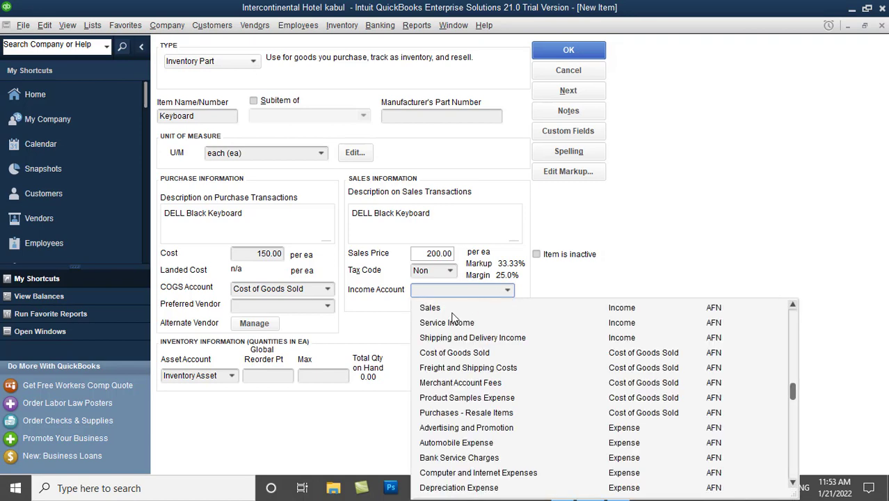
pyautogui.scroll(5, 450, 317)
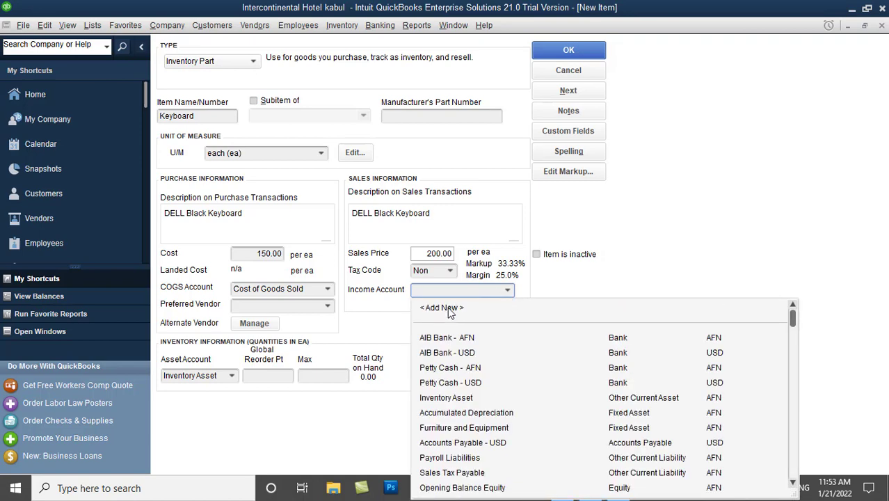
pyautogui.scroll(-2, 448, 312)
pyautogui.scroll(2, 448, 311)
pyautogui.scroll(-4, 476, 362)
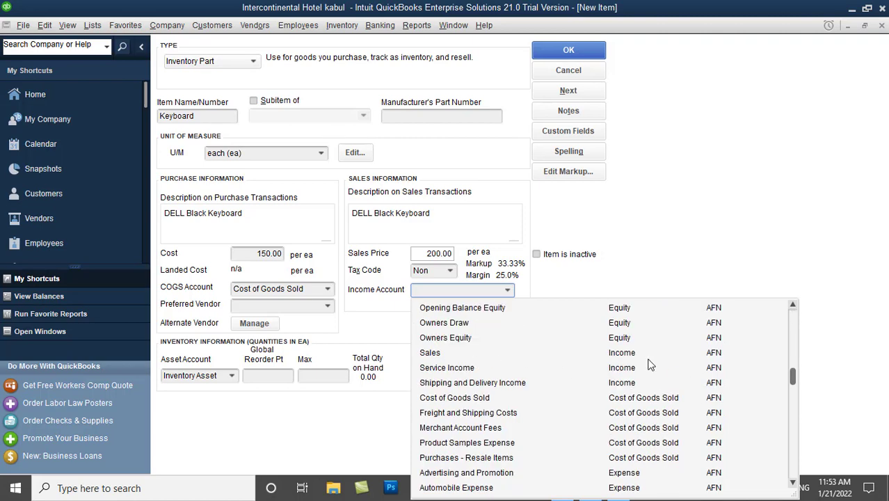
pyautogui.click(443, 354)
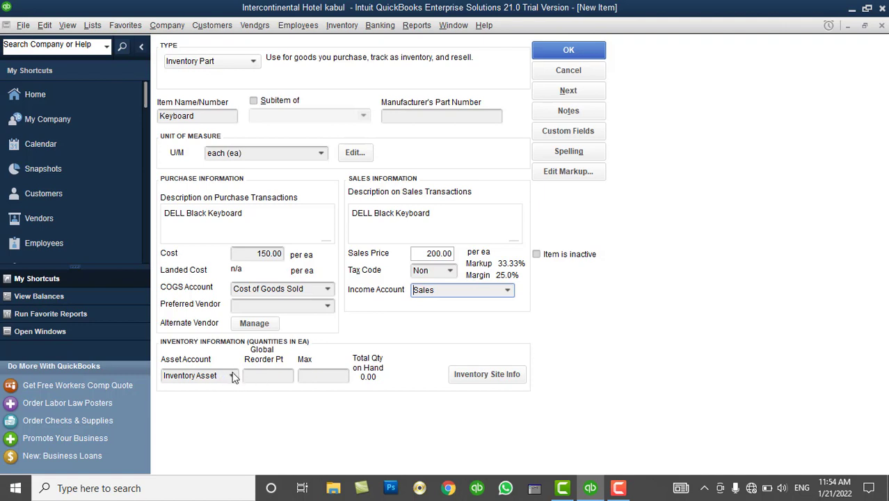
pyautogui.click(232, 376)
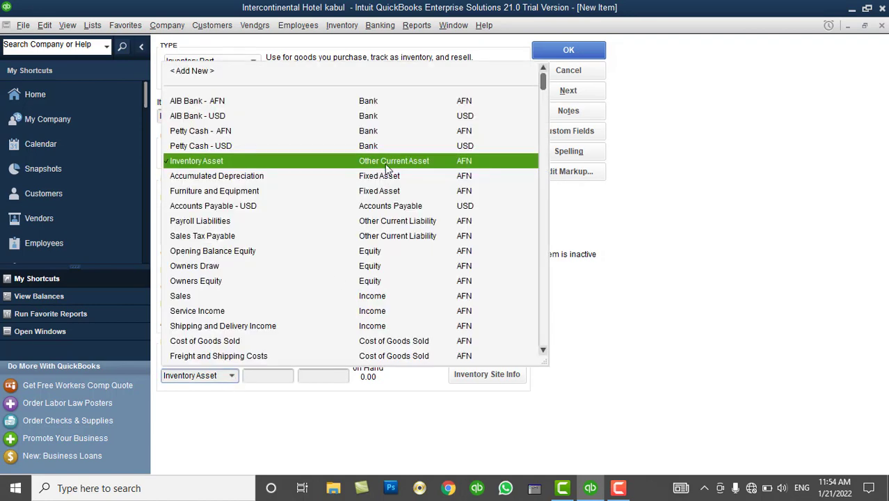
pyautogui.click(247, 396)
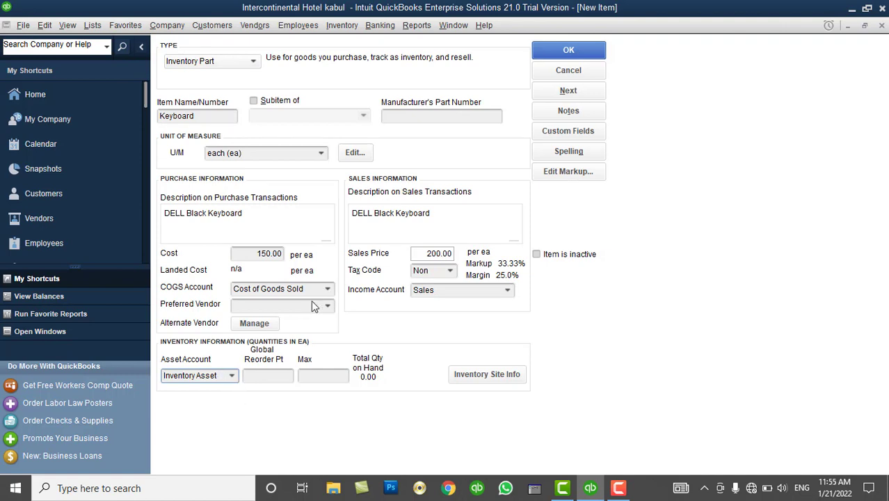
# Set the Keyboard item's global reorder point to 10 and its maximum to 20.
pyautogui.click(265, 374)
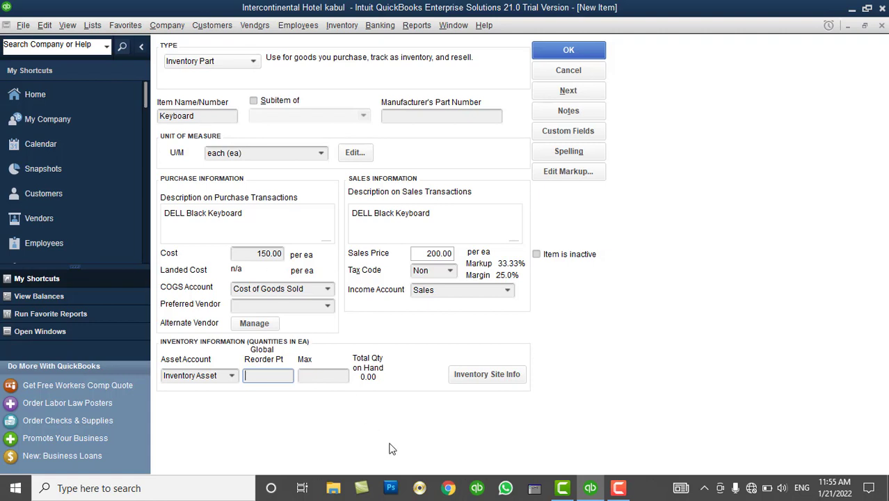
pyautogui.write('10')
pyautogui.click(330, 376)
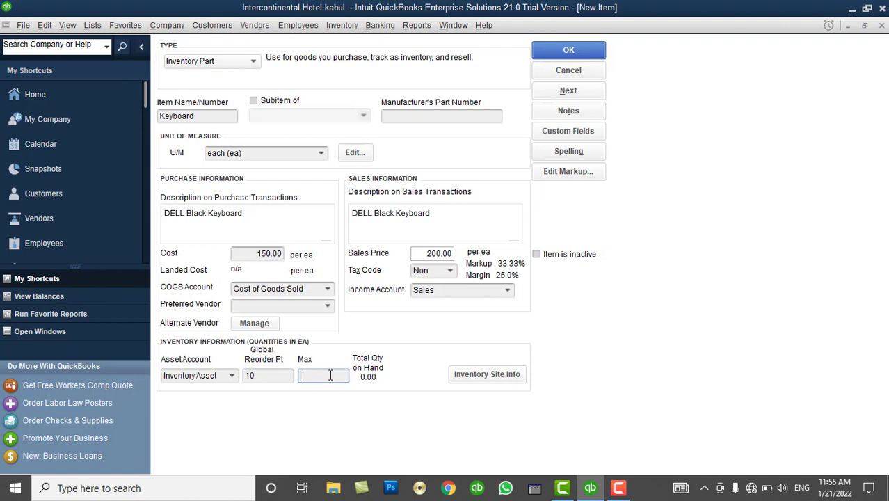
pyautogui.write('20')
pyautogui.click(259, 375)
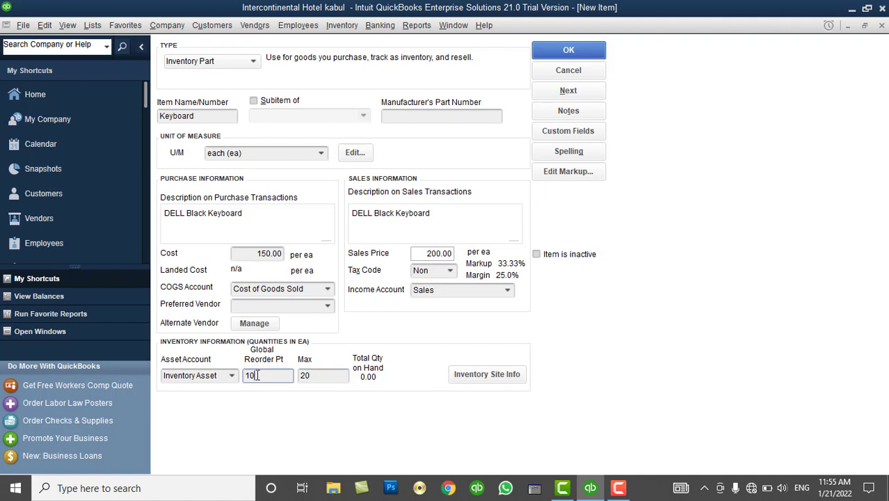
pyautogui.press('Tab')
pyautogui.click(273, 376)
# Try on-hand quantities of 20 for Baghlan Branch, 10 for Kabul Main Branch and 50 for Nangarhar Branch, and discard the site information.
pyautogui.click(486, 376)
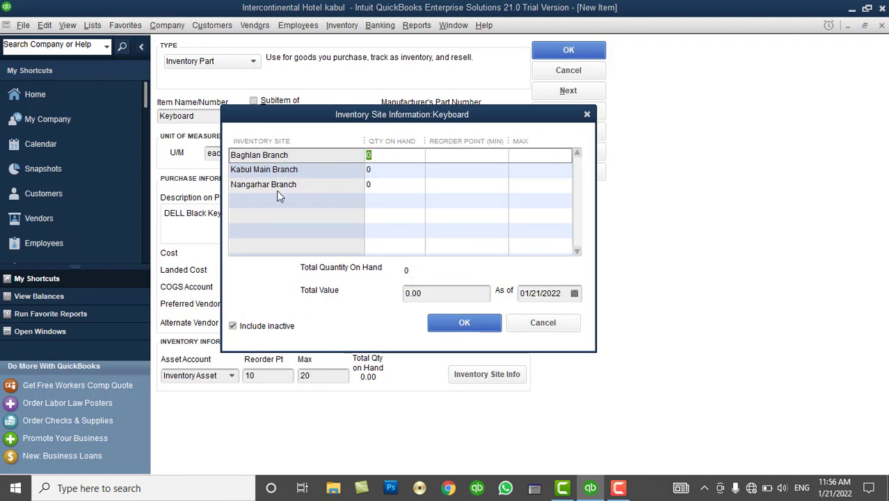
pyautogui.moveTo(382, 121); pyautogui.dragTo(467, 72)
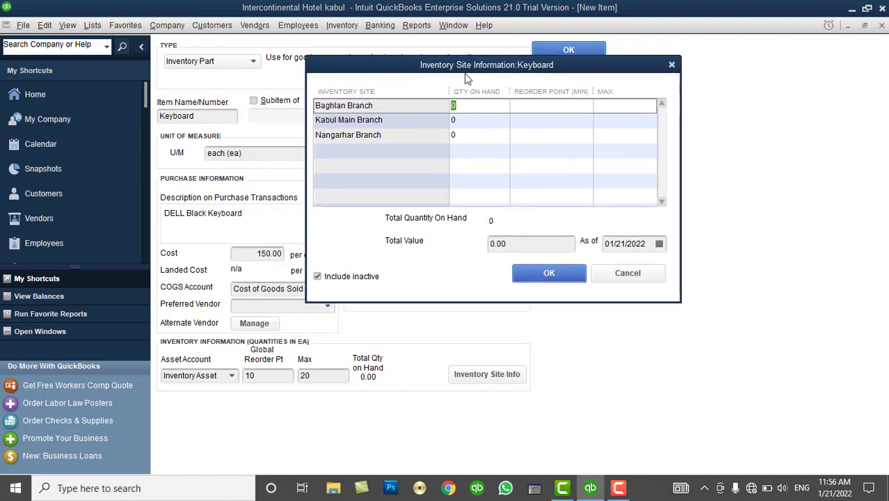
pyautogui.click(453, 121)
pyautogui.write('1')
pyautogui.press('Tab')
pyautogui.click(453, 105)
pyautogui.write('20')
pyautogui.press('Down')
pyautogui.press('Down')
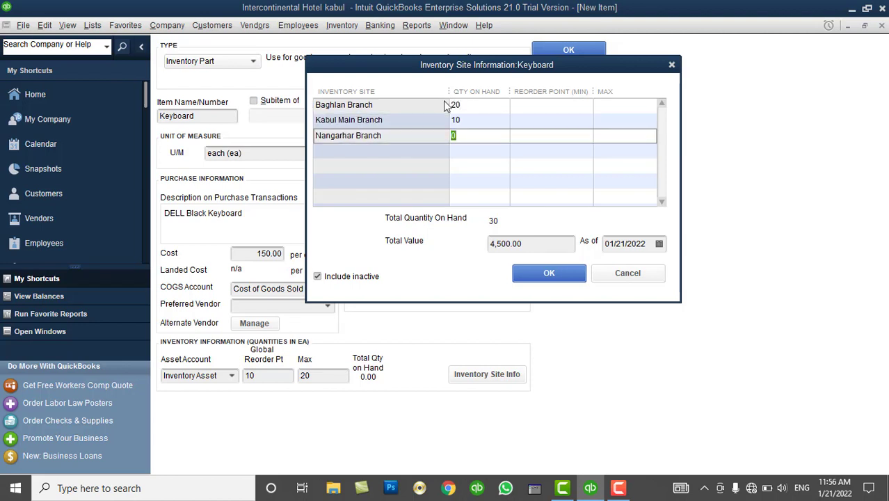
pyautogui.write('50')
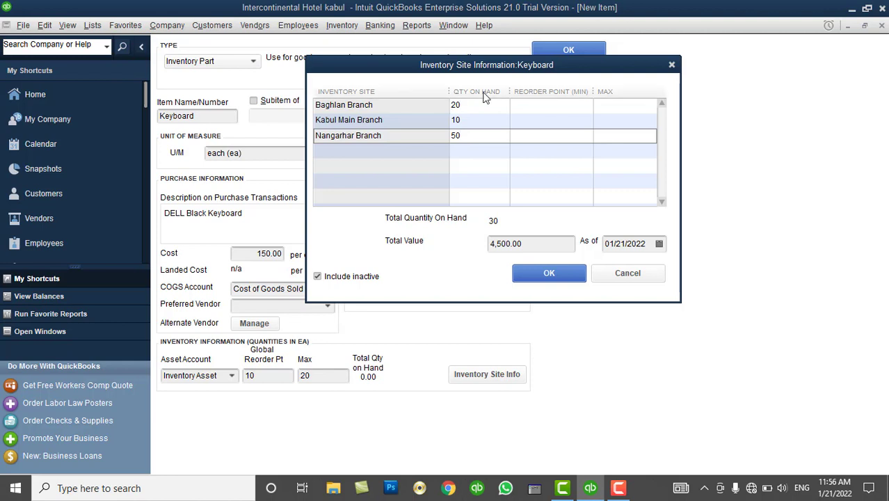
pyautogui.press('Up')
pyautogui.press('Up')
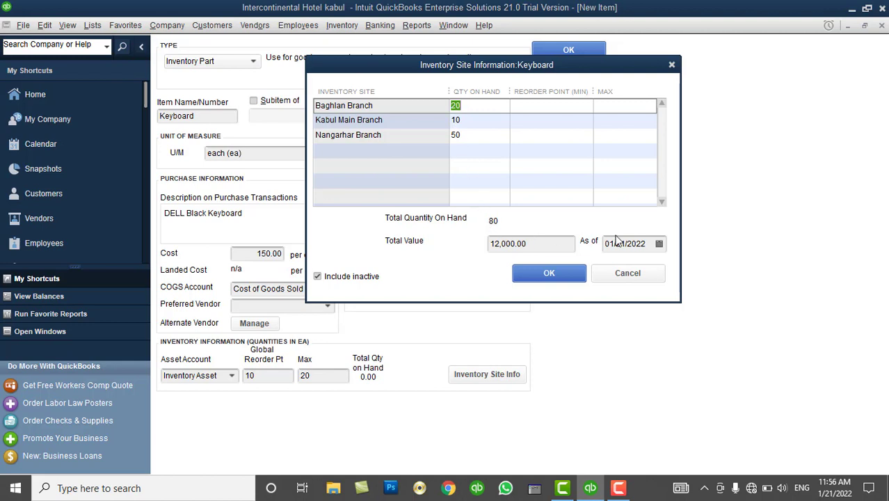
pyautogui.click(660, 246)
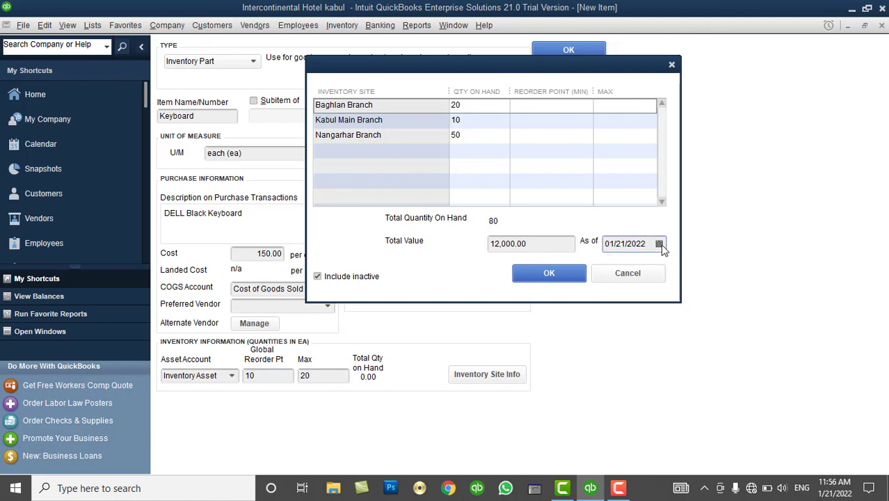
pyautogui.click(598, 221)
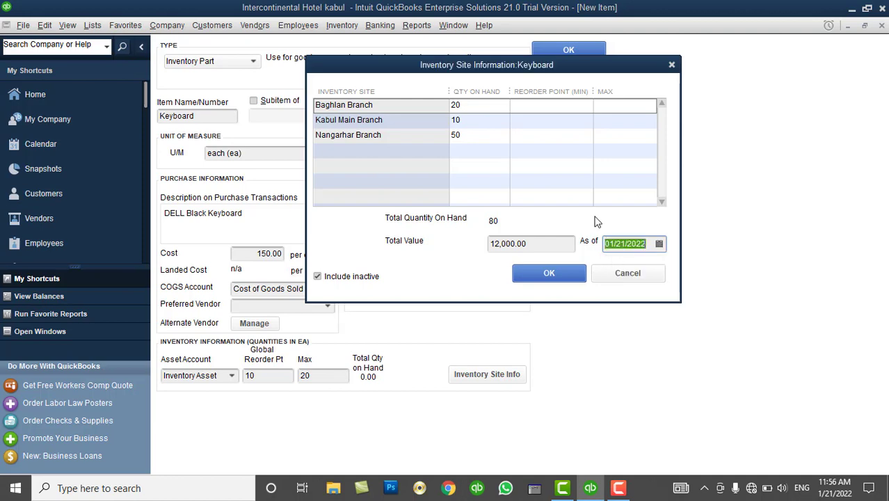
pyautogui.click(628, 273)
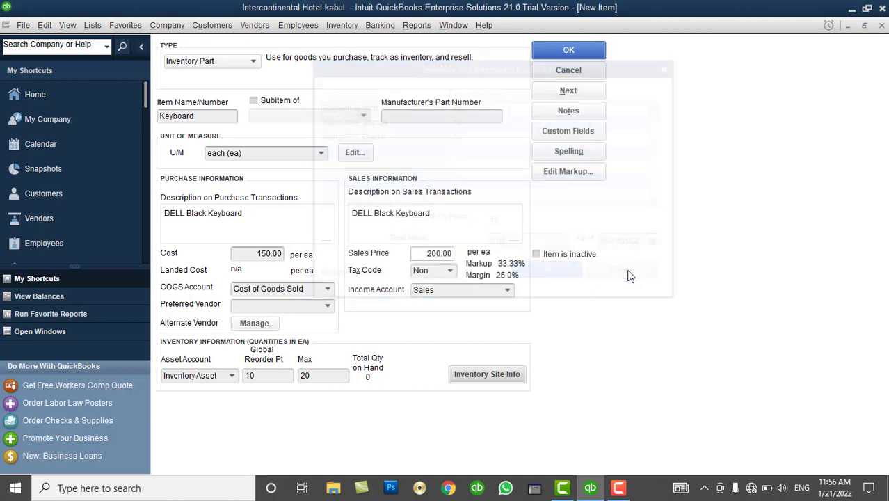
# Save the Keyboard item, then widen the item list's Name column and narrow its Description column.
pyautogui.click(563, 50)
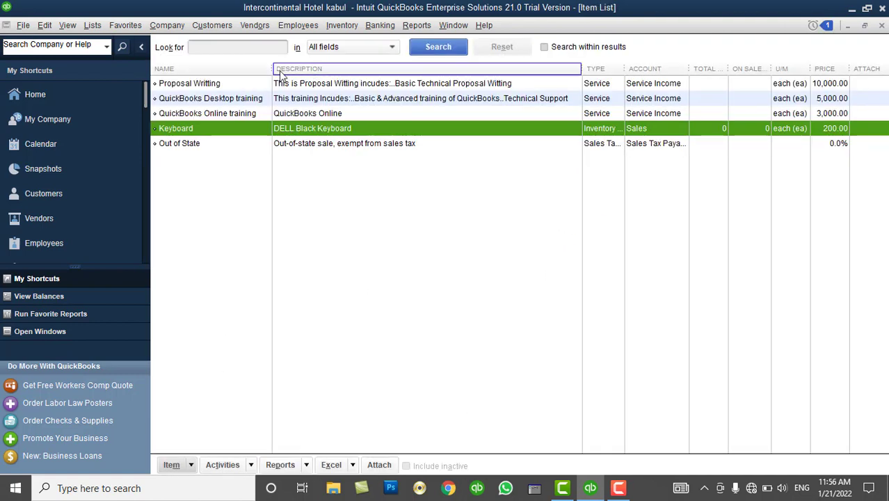
pyautogui.moveTo(271, 69); pyautogui.dragTo(286, 69)
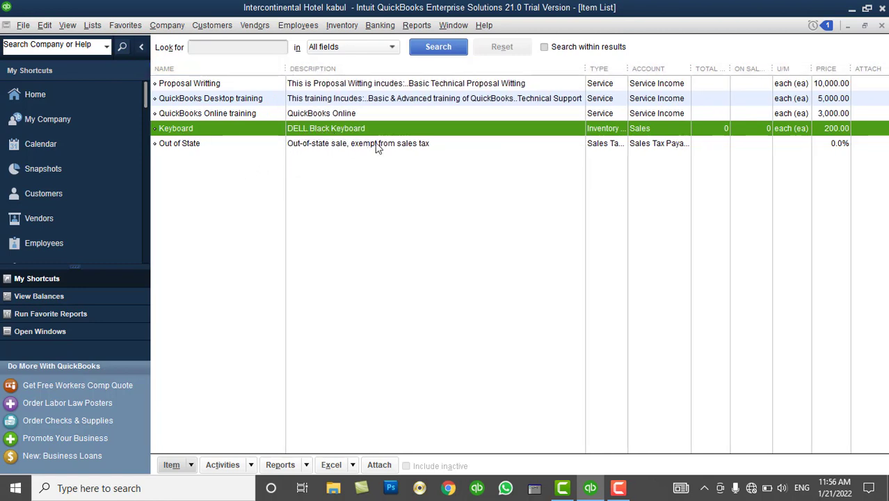
pyautogui.moveTo(585, 71); pyautogui.dragTo(540, 70)
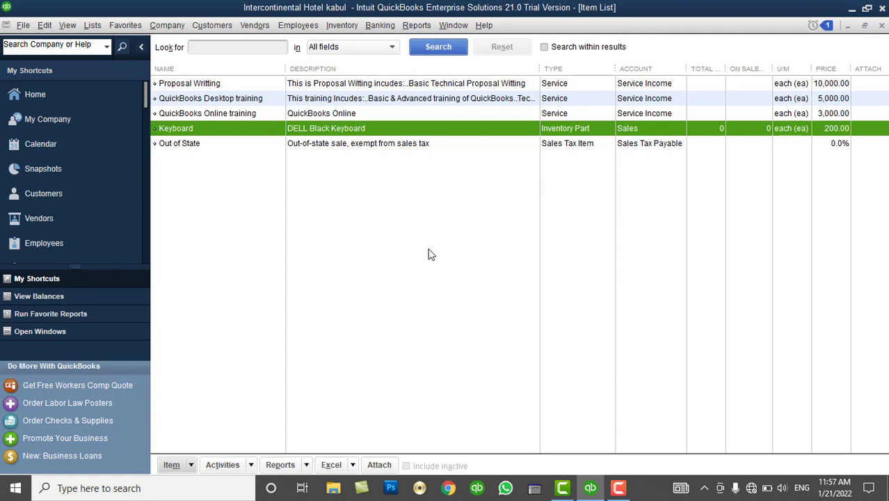
# Start a new inventory part item named MOUS with each (ea) as its unit of measure.
pyautogui.rightClick(396, 221)
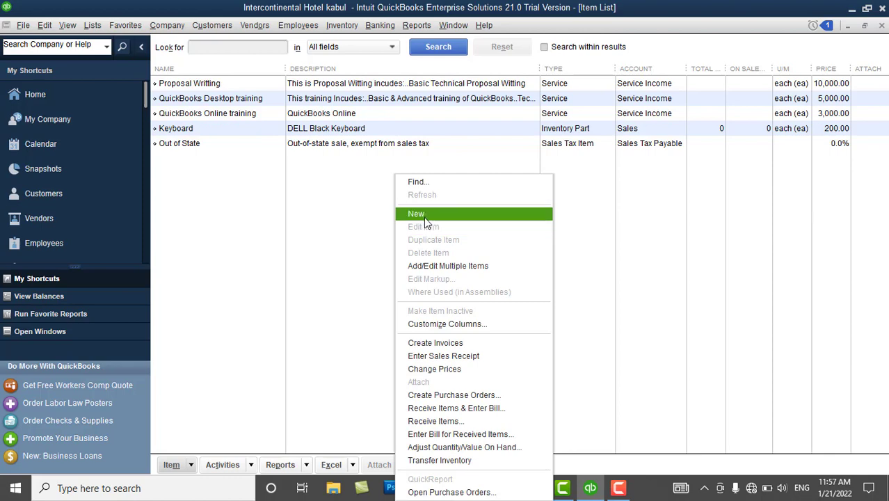
pyautogui.click(416, 213)
pyautogui.click(200, 94)
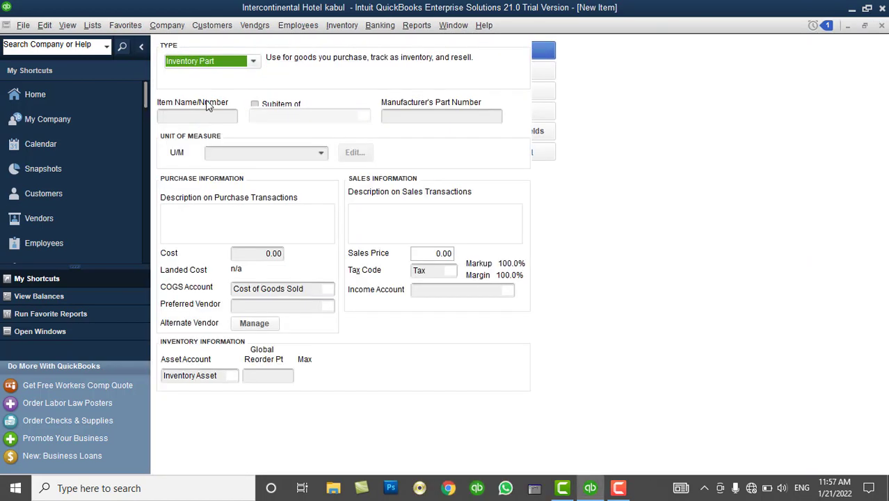
pyautogui.write('MOUS')
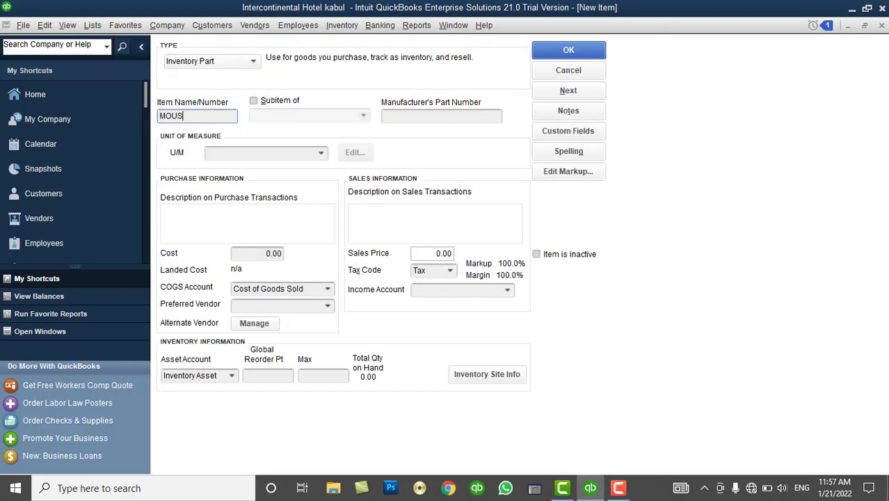
pyautogui.click(320, 152)
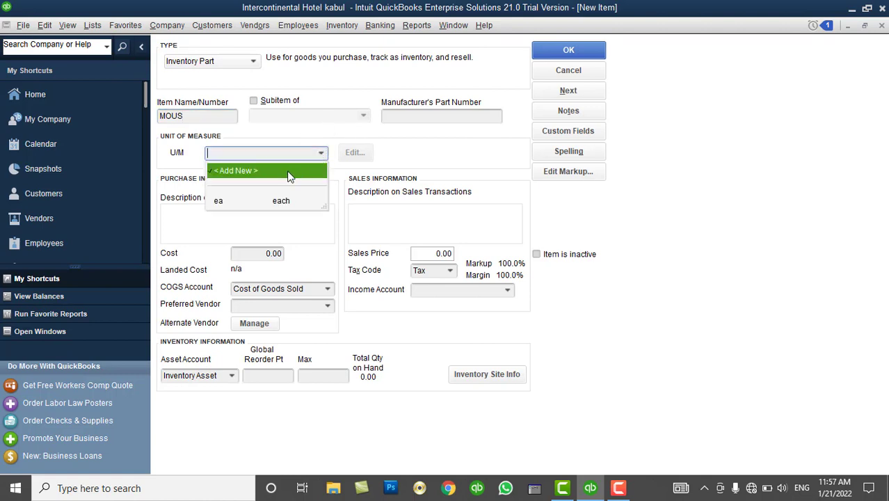
pyautogui.click(271, 202)
# Enter "DELL MOUS" as the MOUS item's purchase description and use the same text for sales transactions.
pyautogui.click(258, 225)
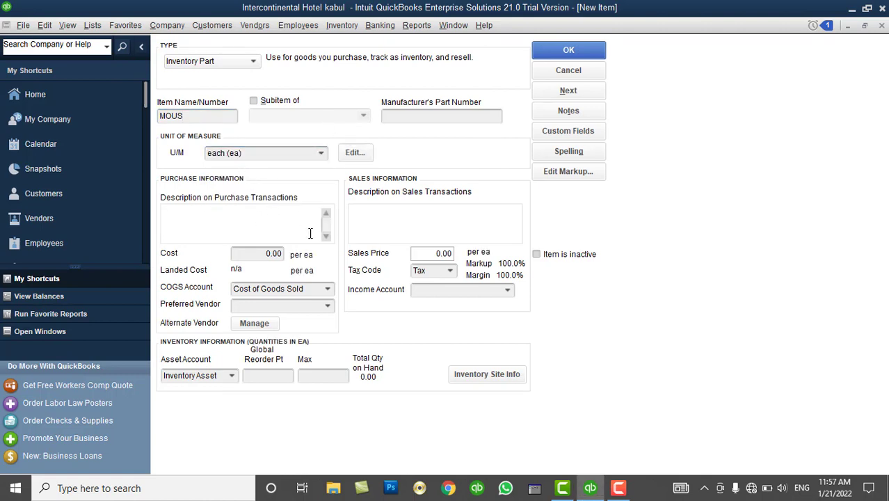
pyautogui.write('DELL MOUS')
pyautogui.click(432, 216)
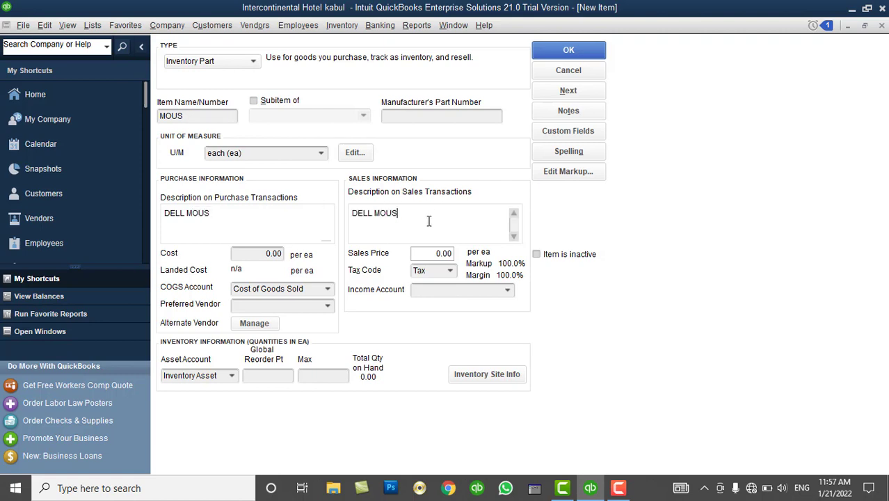
# Set the MOUS item's purchase cost to 200.00 and its sales price to 300.00 per ea.
pyautogui.click(256, 254)
pyautogui.write('20')
pyautogui.press('Tab')
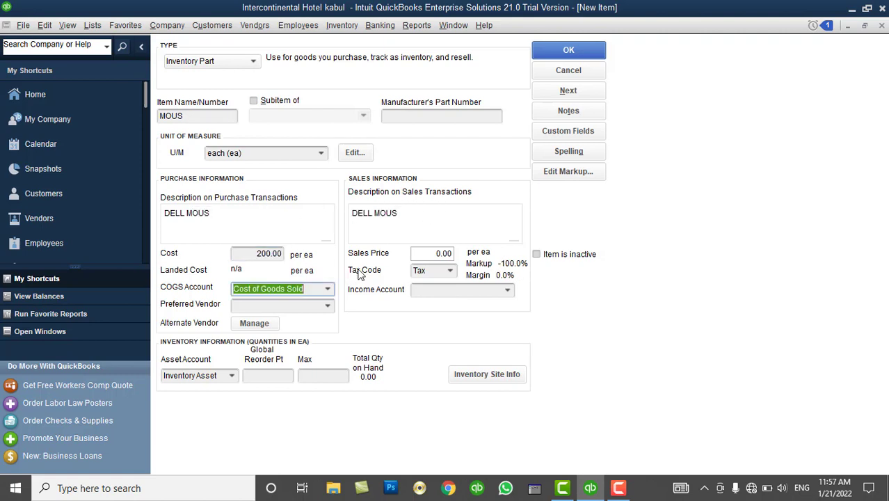
pyautogui.click(430, 253)
pyautogui.write('30')
pyautogui.press('Tab')
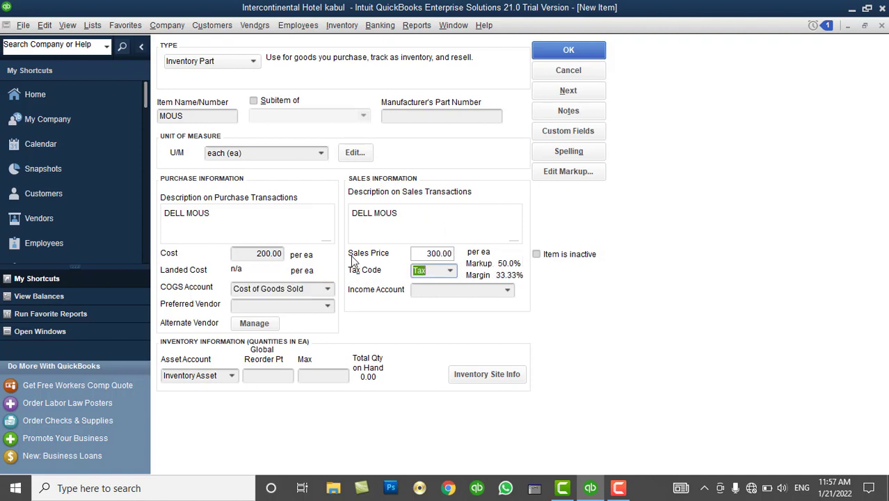
# Assign the Sales income account and the Non tax code to the MOUS item.
pyautogui.click(509, 292)
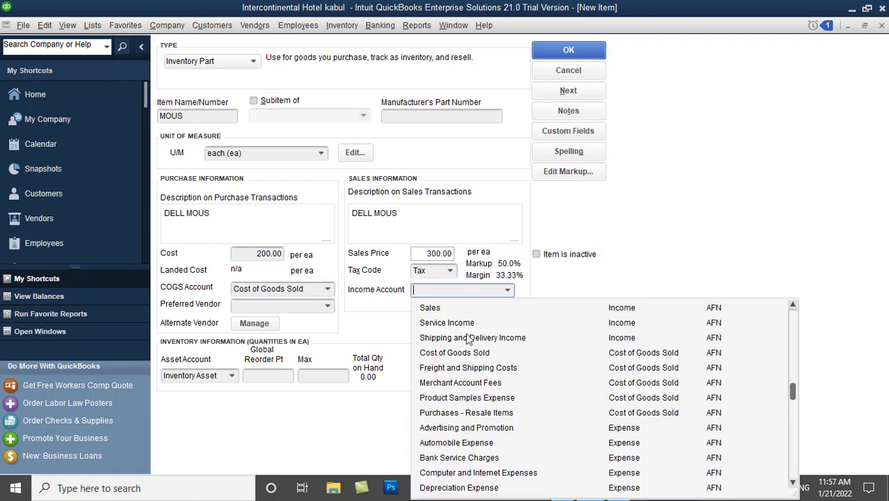
pyautogui.click(432, 307)
pyautogui.click(449, 272)
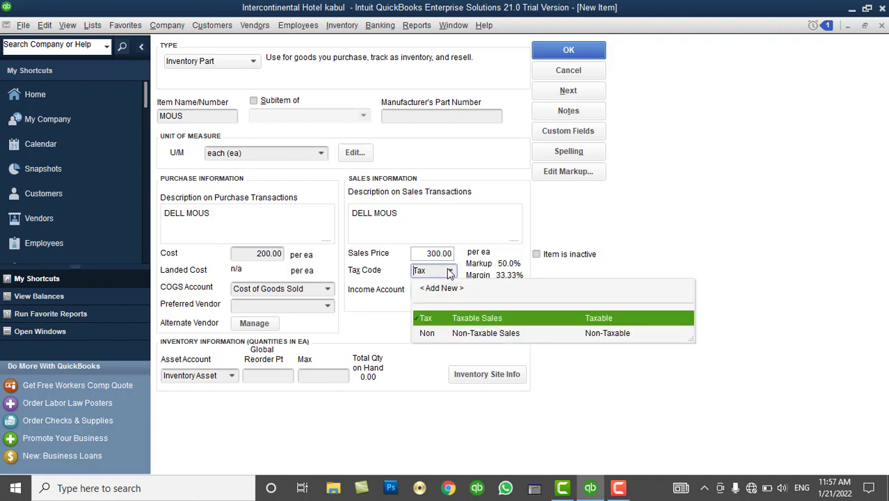
pyautogui.click(448, 334)
# Give the MOUS item a reorder point of 10 and a maximum of 20, and save it, ignoring all spelling suggestions for MOUS.
pyautogui.click(265, 373)
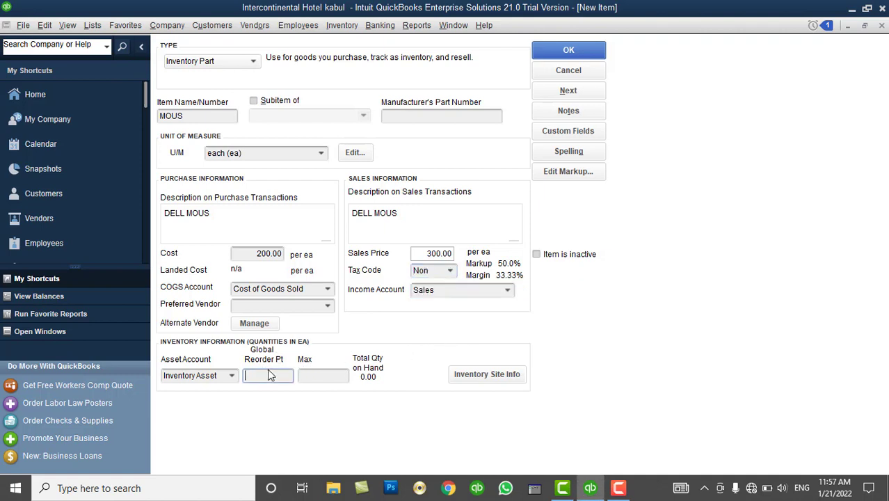
pyautogui.write('10')
pyautogui.press('Tab')
pyautogui.write('20')
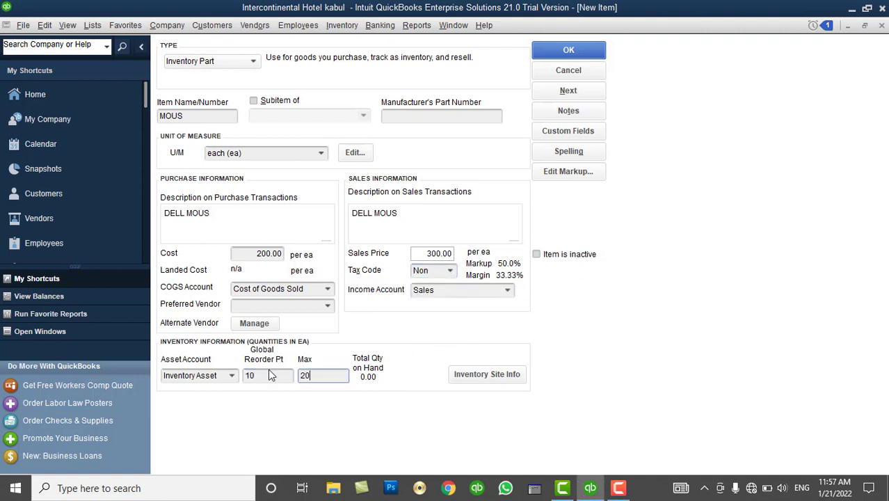
pyautogui.click(566, 91)
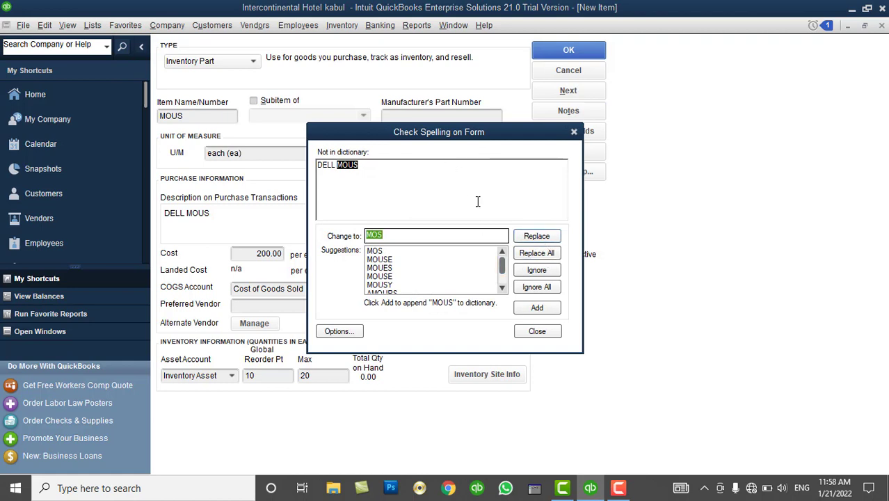
pyautogui.click(541, 287)
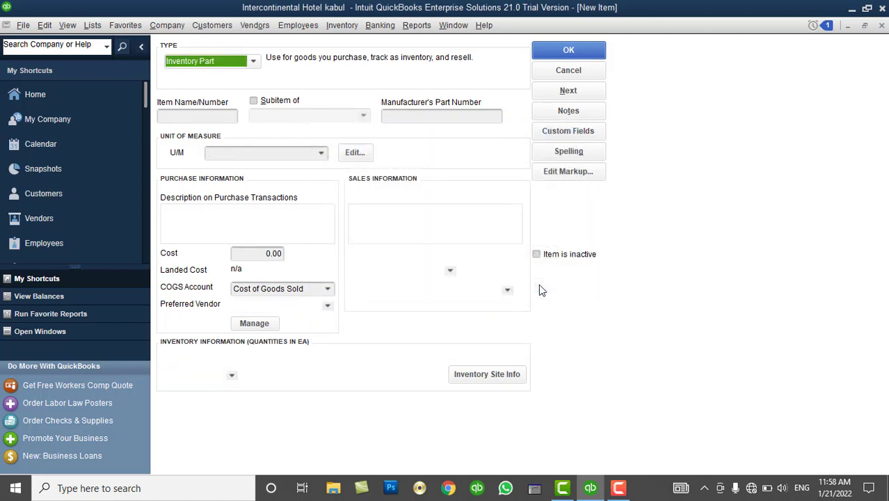
# Name the next inventory part item CPU and choose each (ea) as its unit of measure.
pyautogui.click(223, 118)
pyautogui.write('CPU')
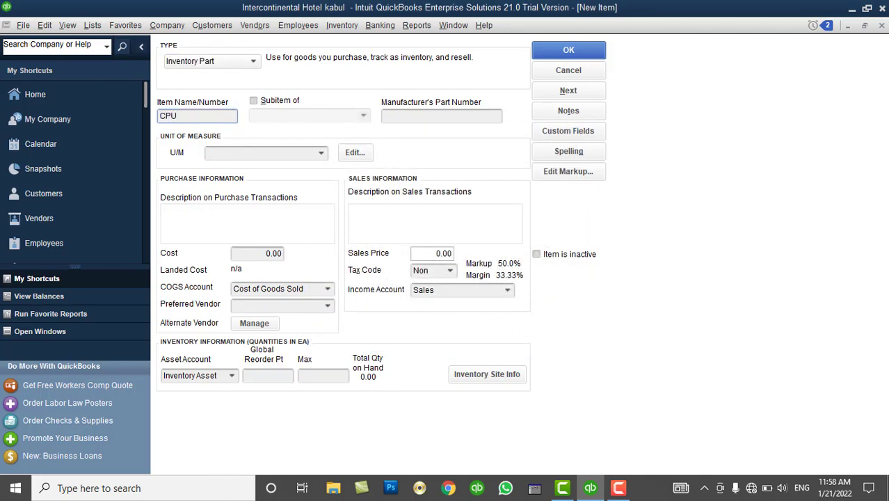
pyautogui.click(321, 153)
pyautogui.click(300, 196)
# Enter "Intel Corei5", "8 RAM" and "1TB HDD" on separate lines as the CPU item's purchase and sales descriptions.
pyautogui.click(284, 217)
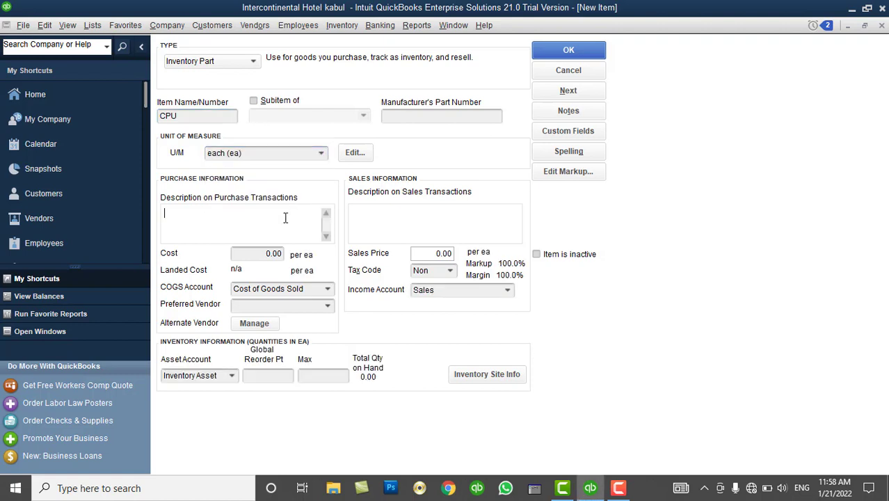
pyautogui.write('Inter')
pyautogui.write(' Corei5')
pyautogui.press('Return')
pyautogui.write('8 GB')
pyautogui.press('BackSpace')
pyautogui.press('BackSpace')
pyautogui.write('RAM ')
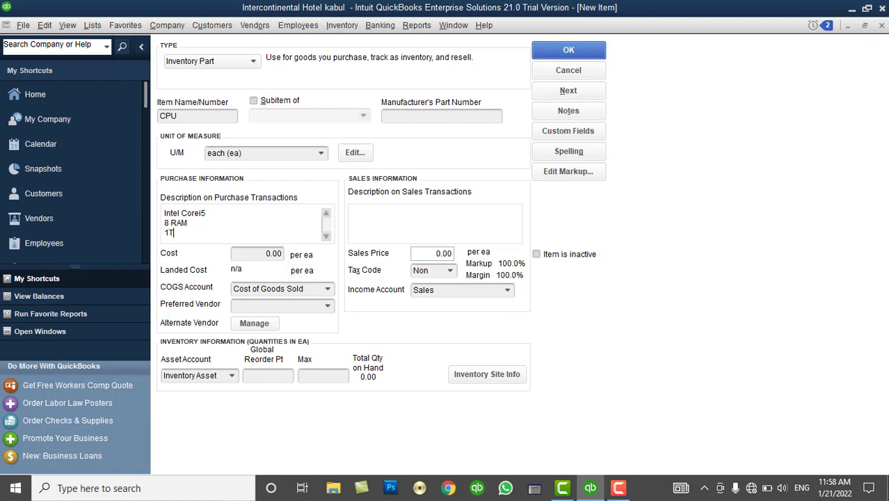
pyautogui.write('1TB HDD')
pyautogui.click(366, 226)
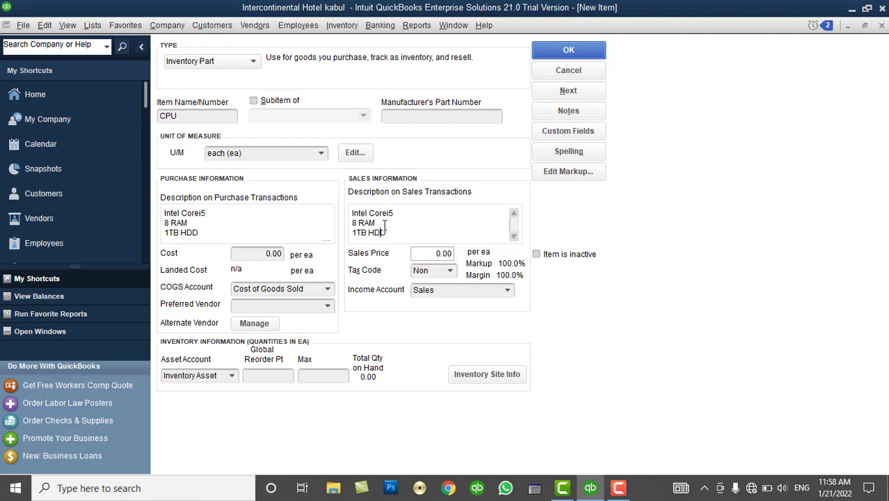
# Set the CPU item's purchase cost to 3,000.00 and its sales price to 4,000.00 per ea.
pyautogui.click(254, 255)
pyautogui.write('3000')
pyautogui.press('Tab')
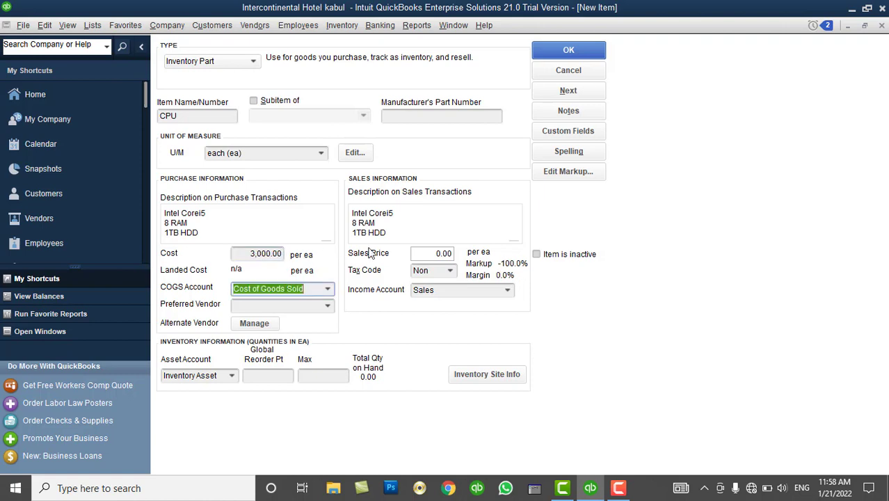
pyautogui.click(433, 252)
pyautogui.write('4,00')
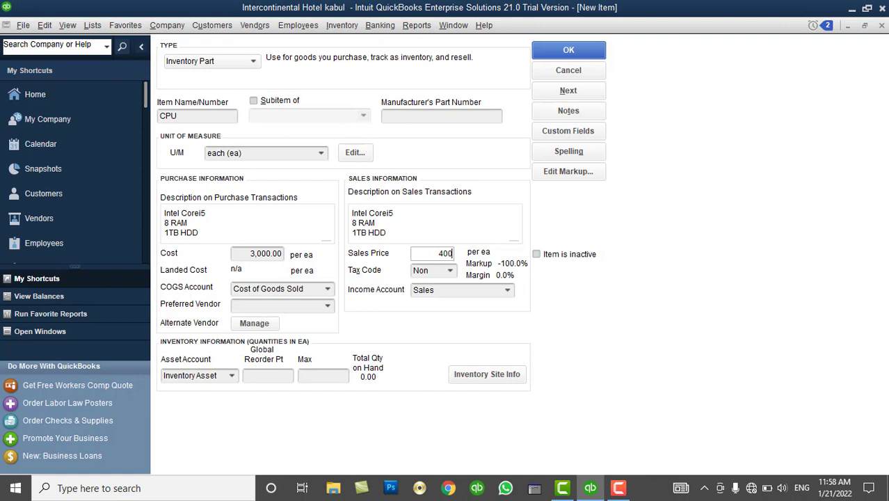
pyautogui.write('0')
pyautogui.press('Tab')
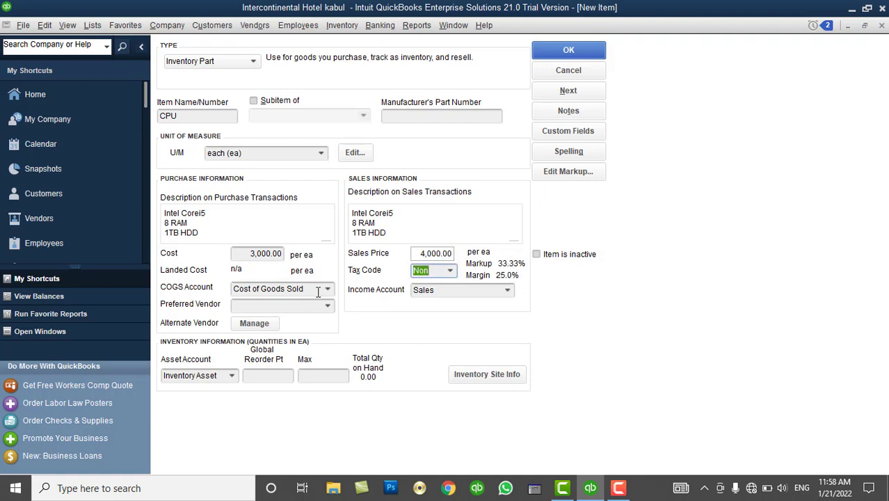
# Give the CPU item a reorder point of 10 and a maximum of 20, and save it, ignoring all spelling suggestions for HDD.
pyautogui.click(263, 376)
pyautogui.write('10')
pyautogui.press('Tab')
pyautogui.write('20')
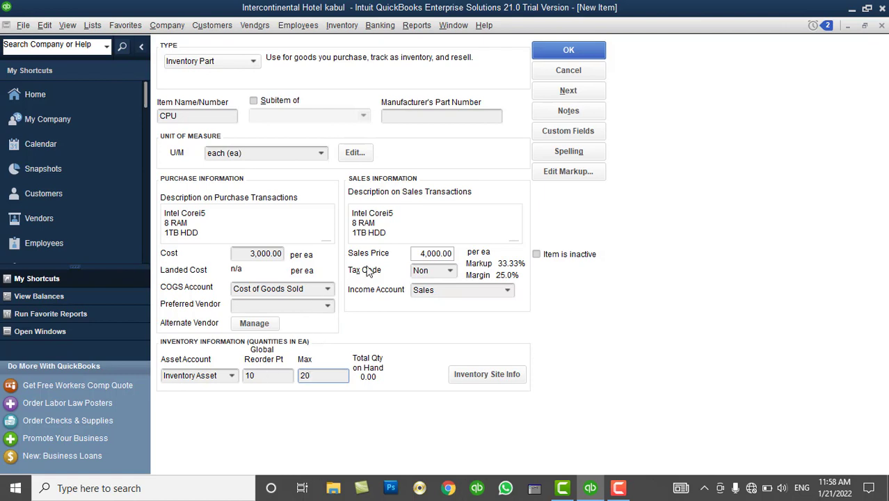
pyautogui.click(551, 89)
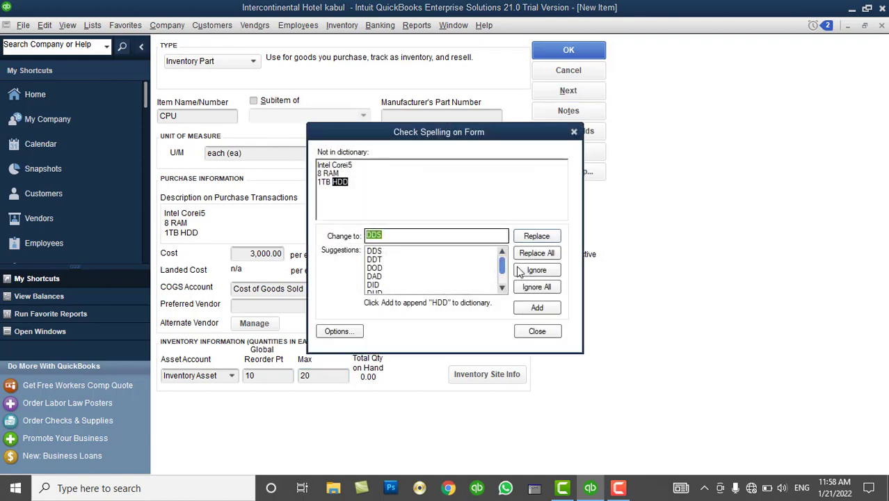
pyautogui.click(536, 286)
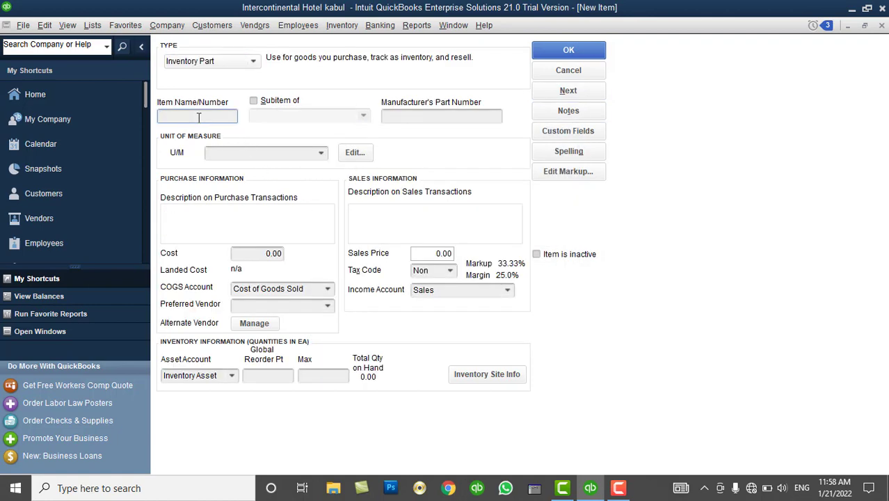
# Name the next inventory part item Monitor and choose each (ea) as its unit of measure.
pyautogui.write('Monitor')
pyautogui.click(321, 154)
pyautogui.click(272, 200)
# Enter "DELL Black 14" Monitor" as the Monitor item's purchase and sales descriptions.
pyautogui.click(252, 220)
pyautogui.write('DE')
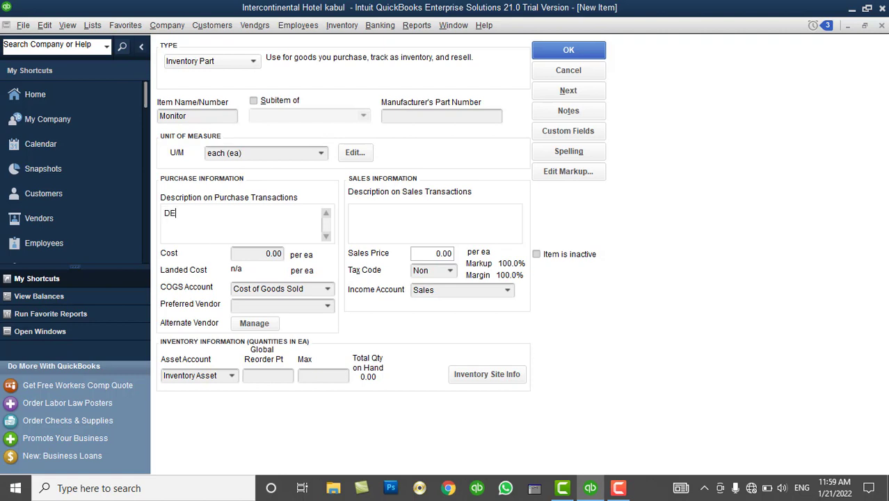
pyautogui.write('LL Black 14" Monitor')
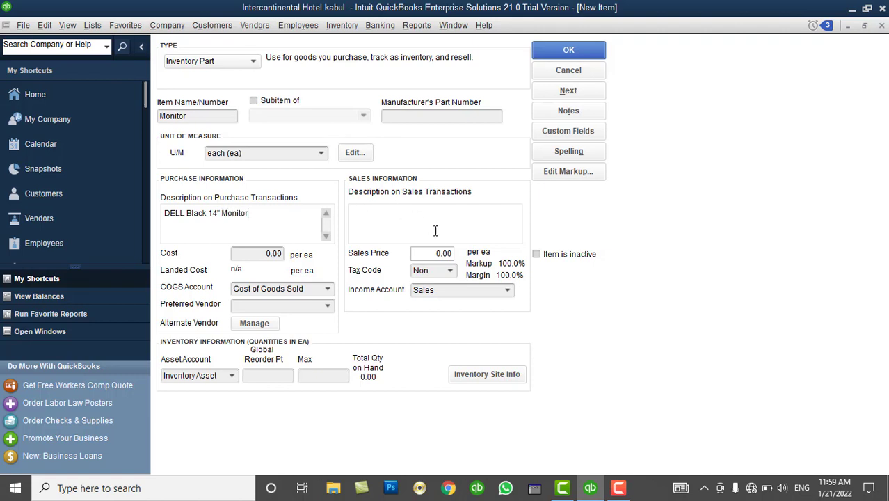
pyautogui.click(430, 226)
# Set the Monitor item's purchase cost to 1,200.00 and its sales price to 1,500.00 per ea.
pyautogui.click(257, 254)
pyautogui.write('1200')
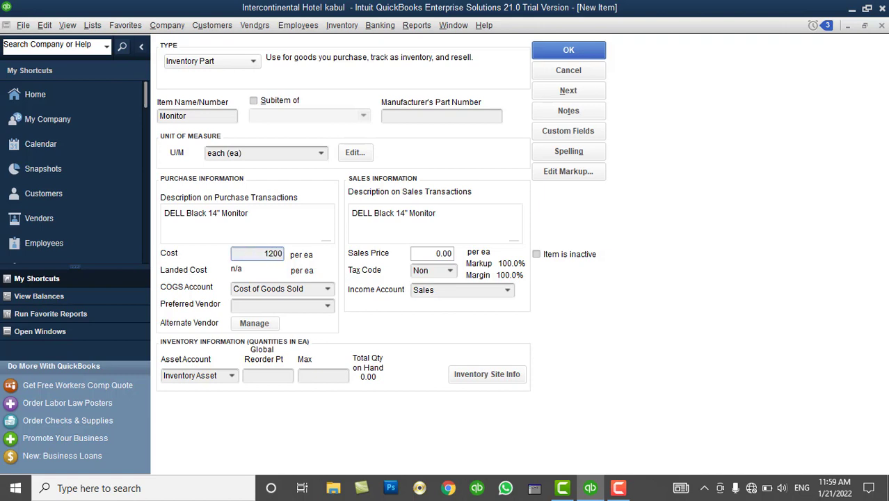
pyautogui.press('Tab')
pyautogui.click(421, 254)
pyautogui.write('1500')
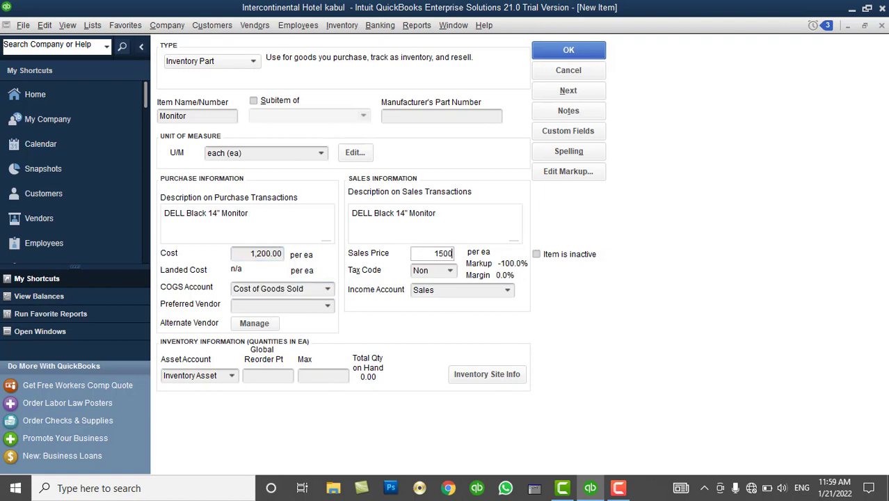
pyautogui.press('Tab')
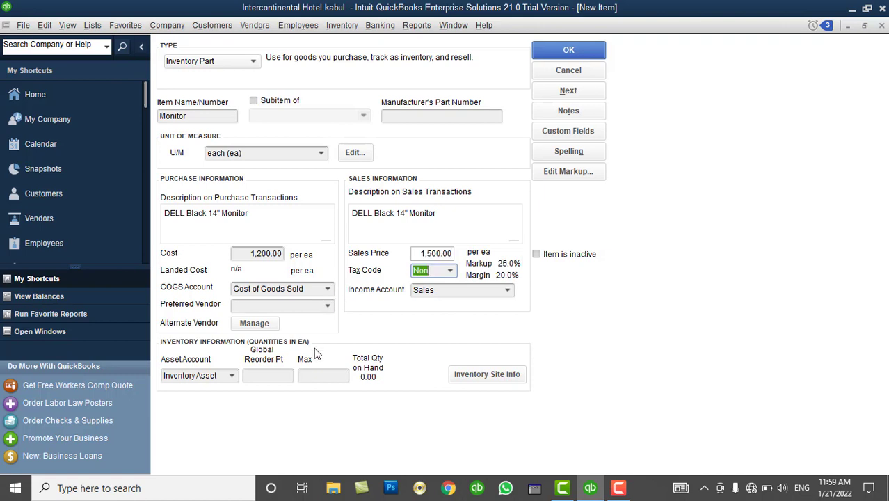
# Give the Monitor item a reorder point of 20 and a maximum of 30, and save it to return to the item list.
pyautogui.click(287, 376)
pyautogui.write('20')
pyautogui.press('Tab')
pyautogui.write('30')
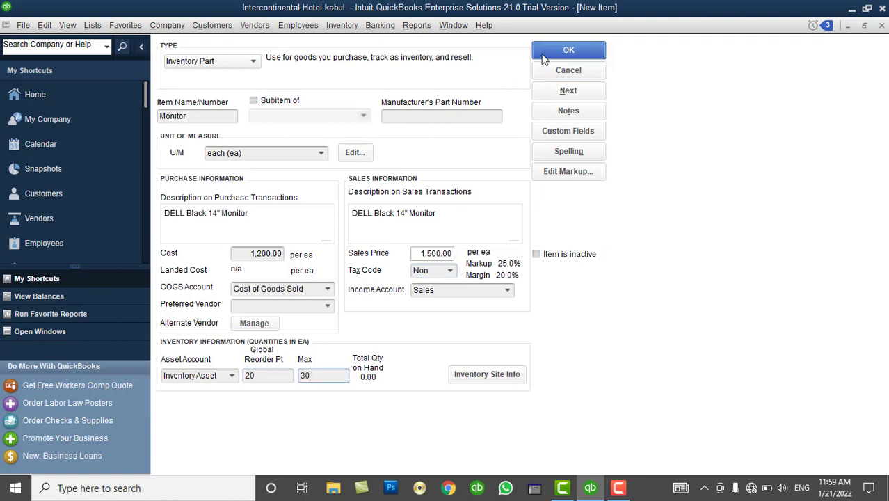
pyautogui.press('Return')
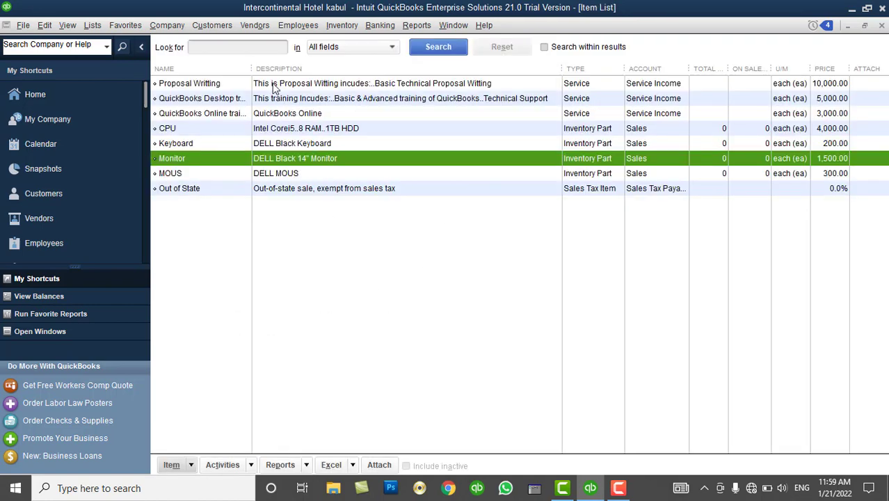
# Widen the item list's Name column to fit the full item names and select the CPU item.
pyautogui.moveTo(252, 68); pyautogui.dragTo(291, 70)
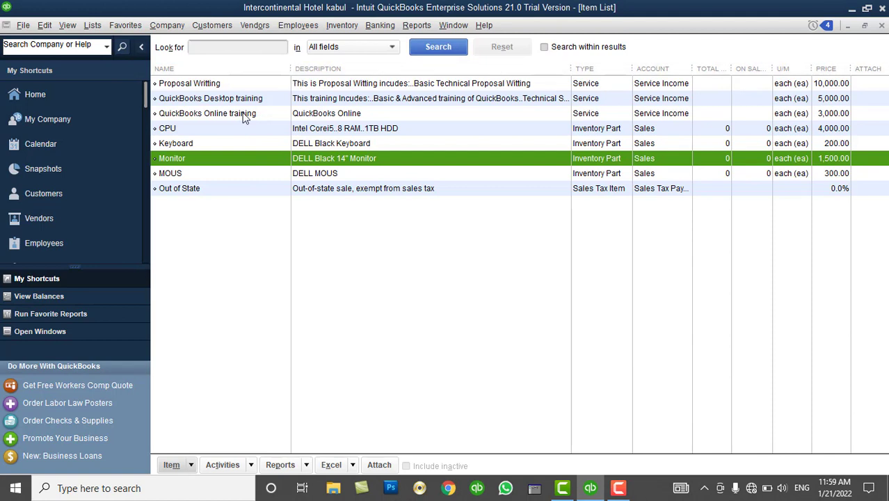
pyautogui.click(203, 130)
pyautogui.click(200, 143)
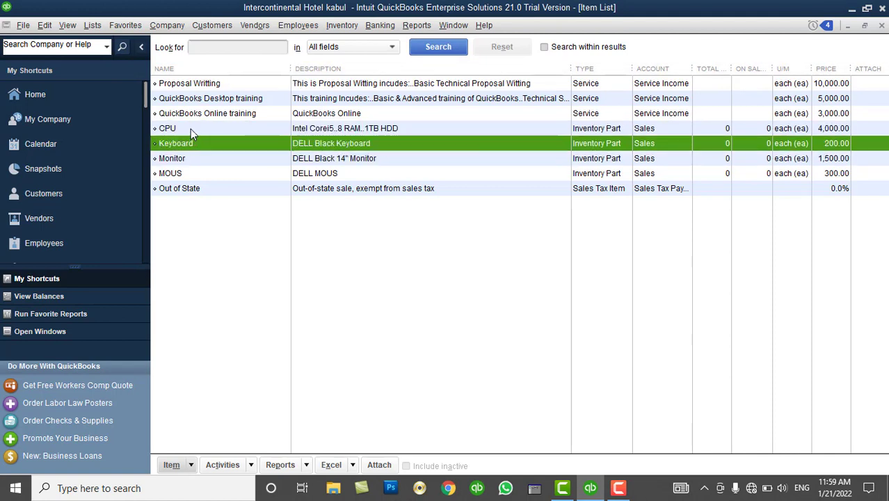
pyautogui.click(191, 129)
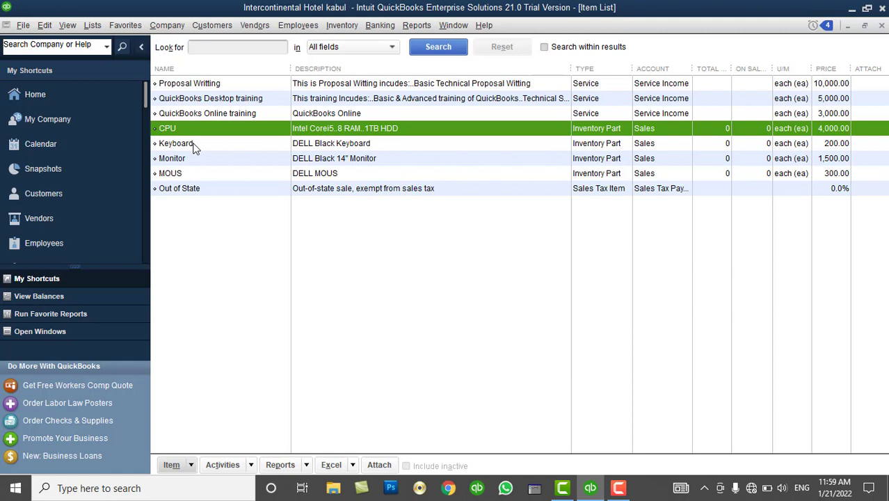
# Create a new Inventory Assembly item named P4 System with each (ea) as its unit of measure.
pyautogui.rightClick(346, 238)
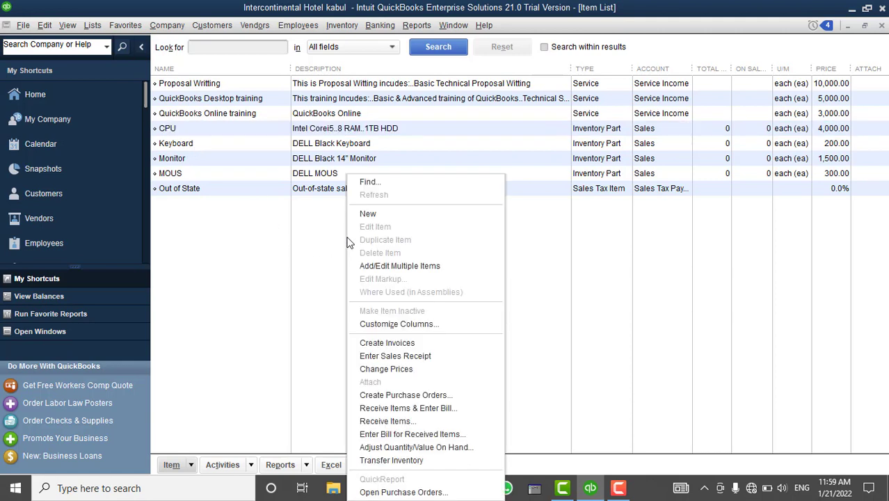
pyautogui.click(367, 215)
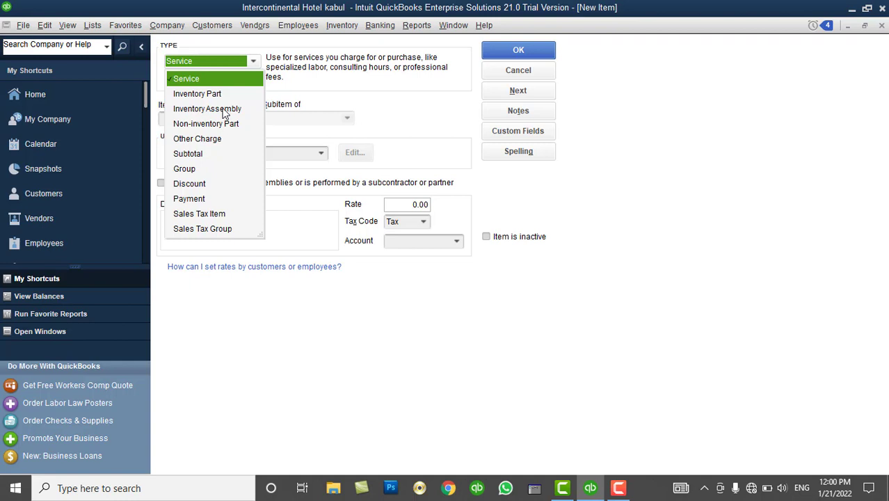
pyautogui.click(222, 110)
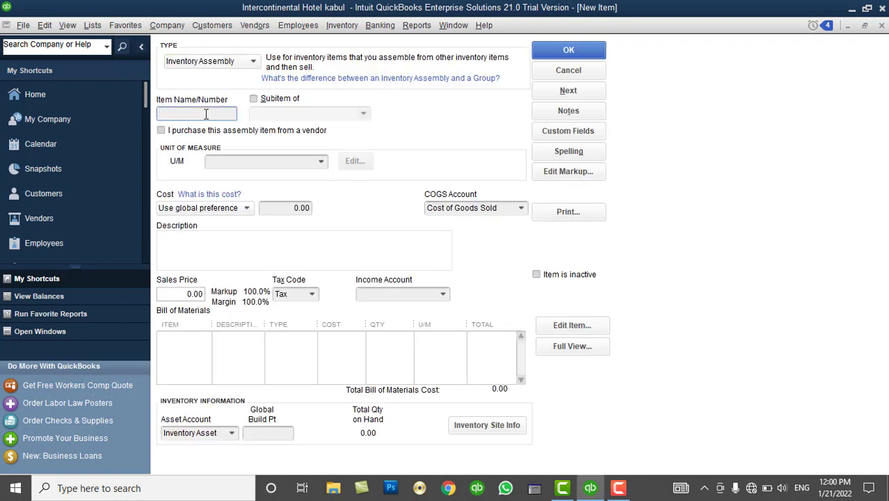
pyautogui.write('P4 System')
pyautogui.click(322, 162)
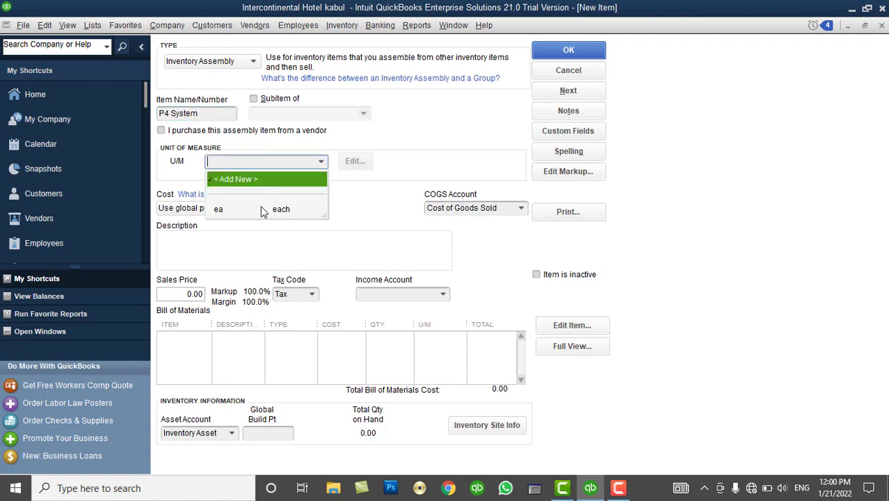
pyautogui.click(257, 208)
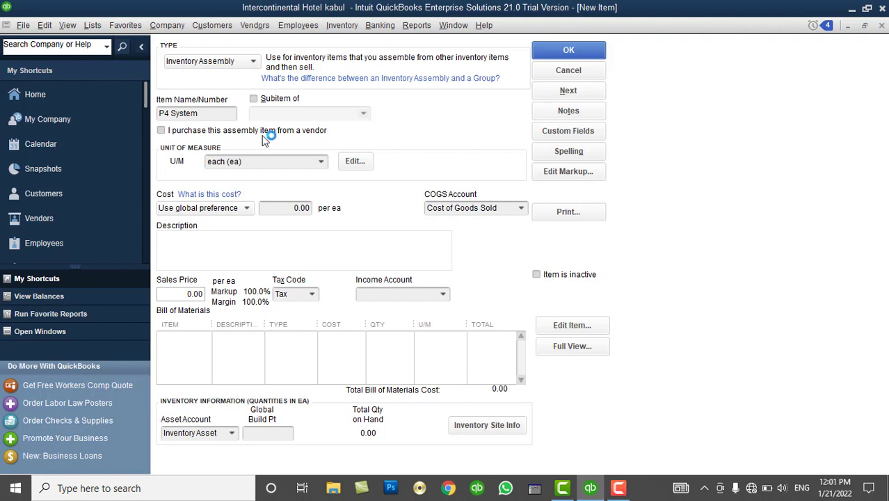
# Toggle the option to purchase the P4 System assembly from a vendor.
pyautogui.click(313, 134)
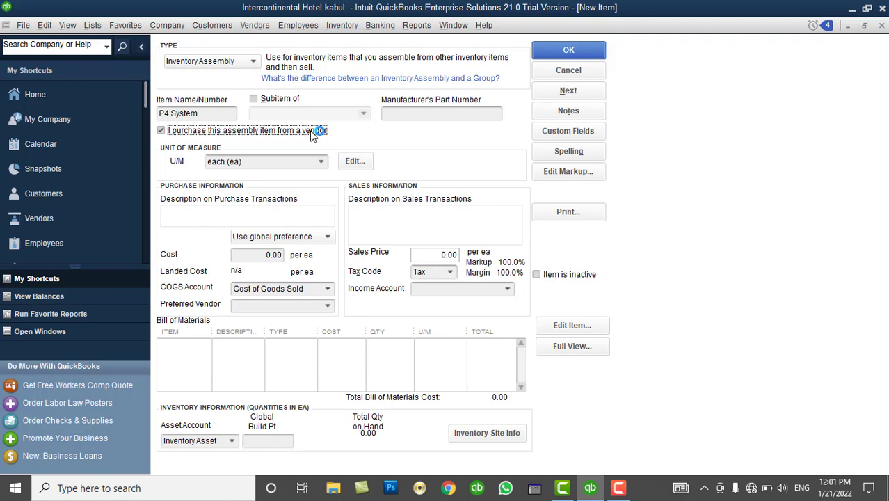
pyautogui.click(313, 133)
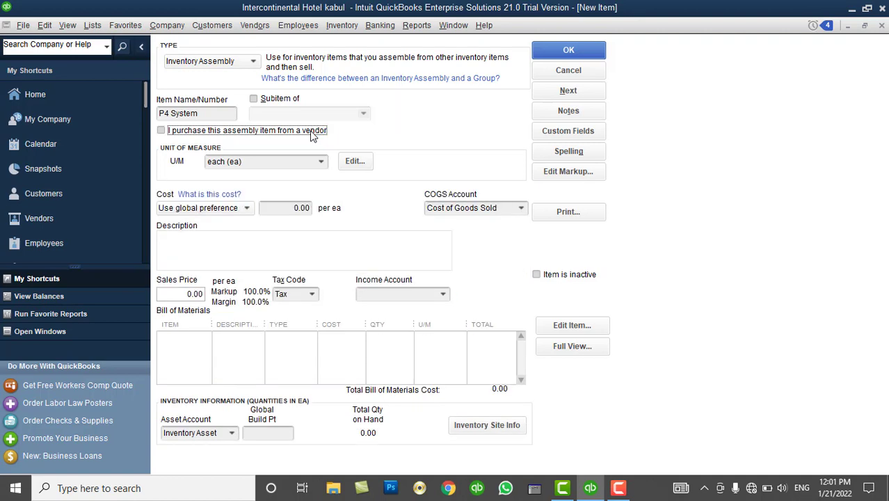
pyautogui.click(313, 133)
# Add the CPU and Monitor items as the first two lines of the P4 System's bill of materials.
pyautogui.click(205, 337)
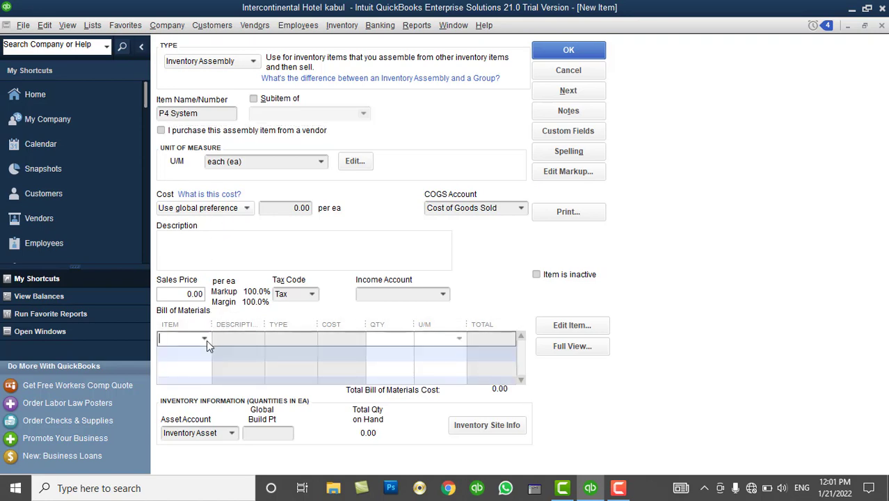
pyautogui.click(203, 339)
pyautogui.click(185, 386)
pyautogui.click(204, 353)
pyautogui.click(204, 353)
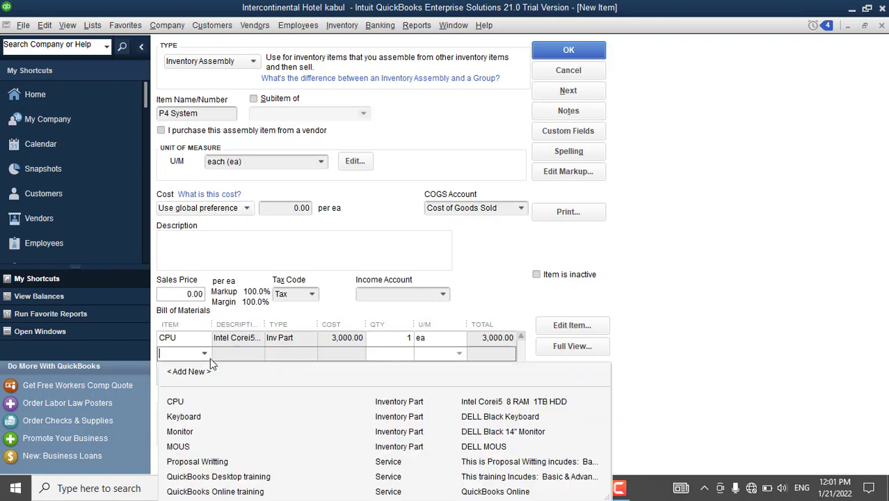
pyautogui.click(188, 431)
# Add the MOUS and Keyboard items as the third and fourth lines of the P4 System's bill of materials.
pyautogui.click(197, 369)
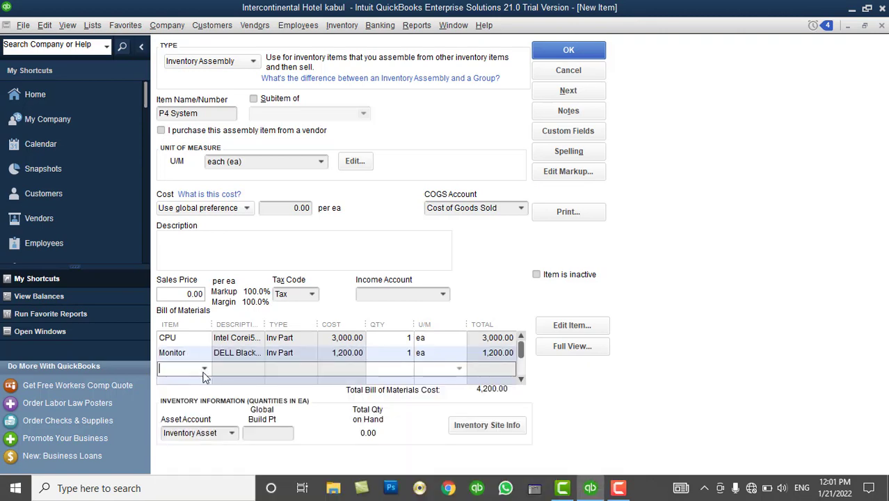
pyautogui.click(204, 368)
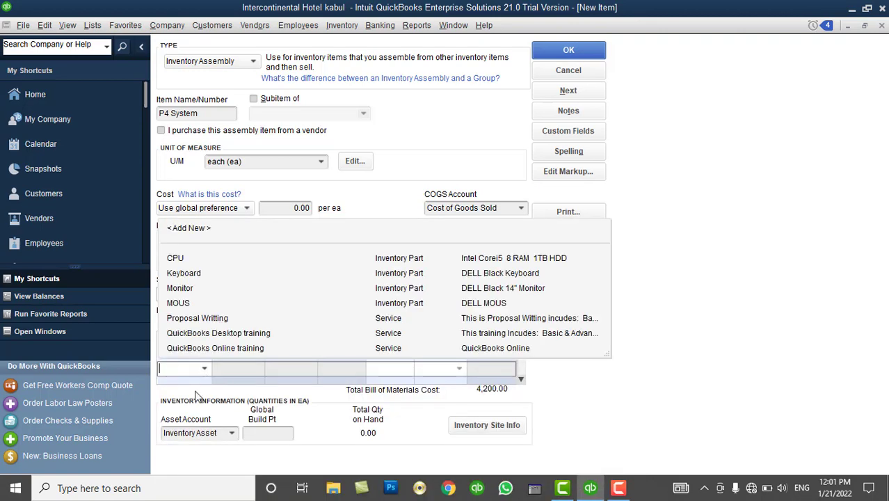
pyautogui.click(188, 307)
pyautogui.click(201, 380)
pyautogui.click(205, 354)
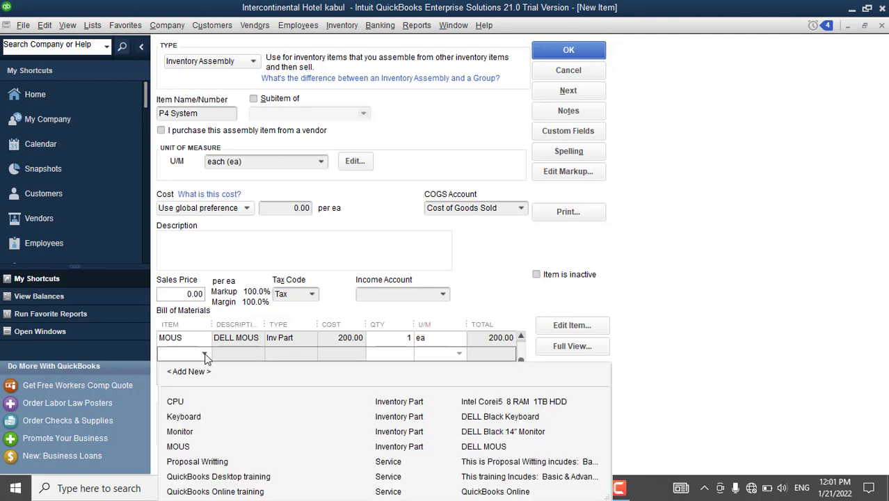
pyautogui.click(202, 417)
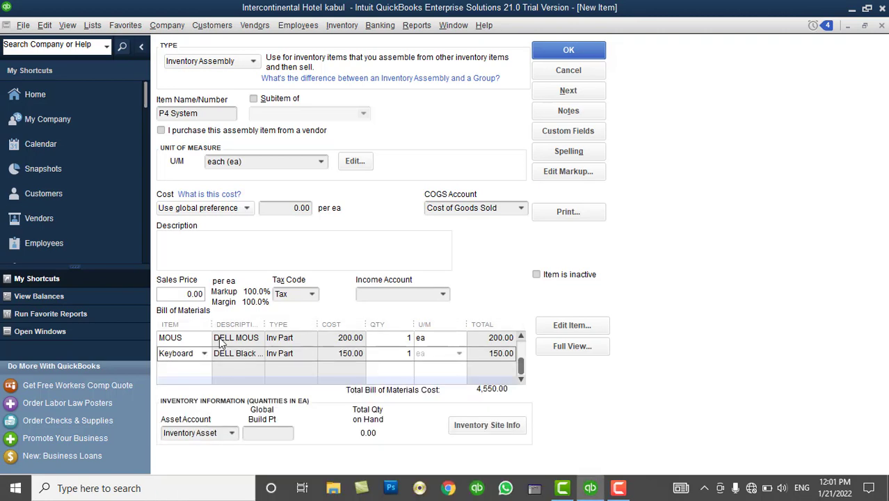
pyautogui.scroll(2, 374, 348)
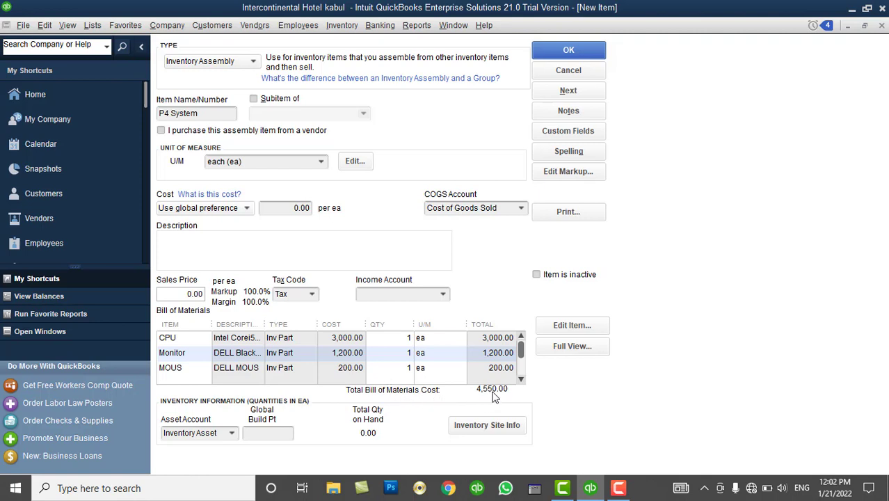
# Set the P4 System assembly's cost to 4,550.00 and its sales price to 7,000.00 per ea.
pyautogui.click(270, 207)
pyautogui.write('4550')
pyautogui.click(177, 292)
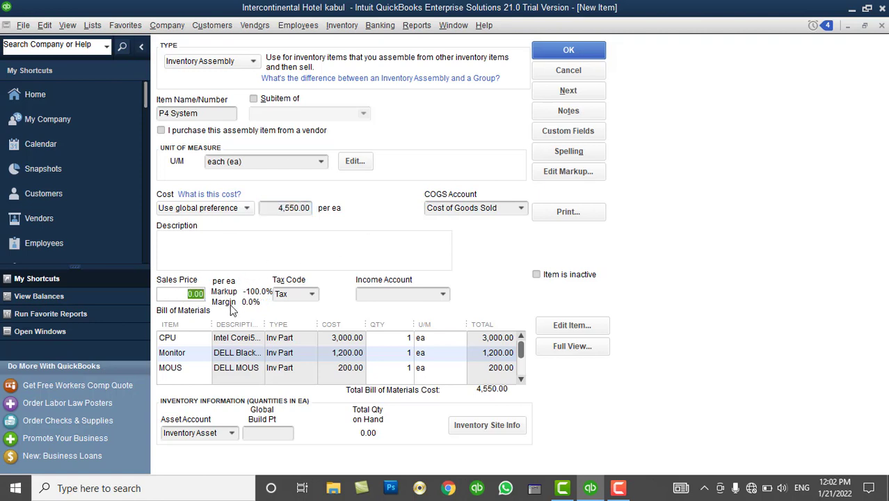
pyautogui.press('BackSpace')
pyautogui.write('7000')
pyautogui.press('Tab')
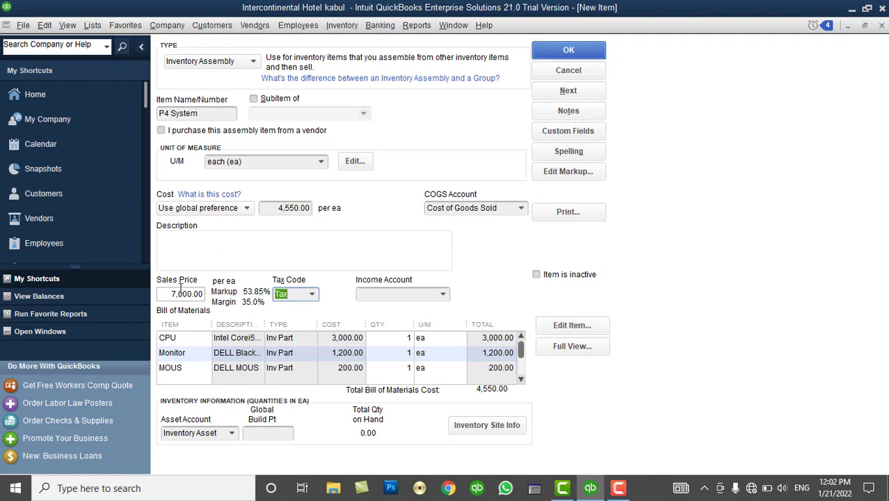
# Enter "This Assembly Include:" and, on a second line, "CPU, Monitor,Keyboard & MOUS" as the assembly's description.
pyautogui.click(171, 244)
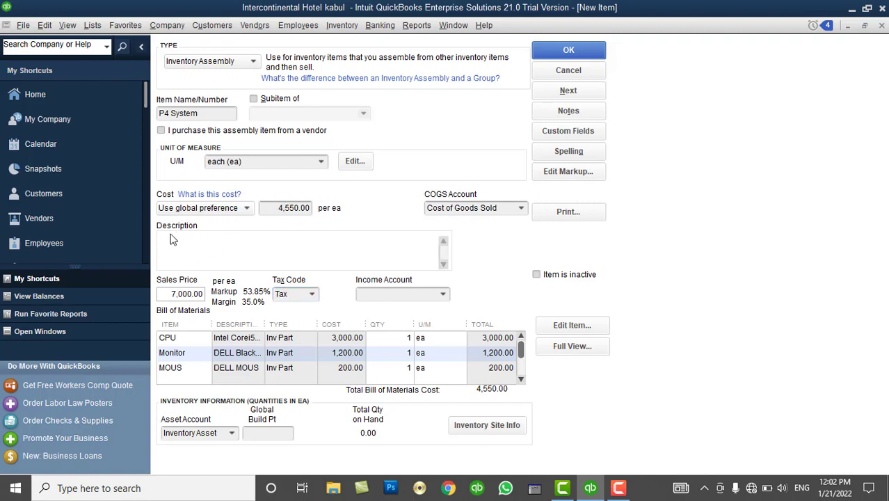
pyautogui.write('This Assembly Include:')
pyautogui.press('Return')
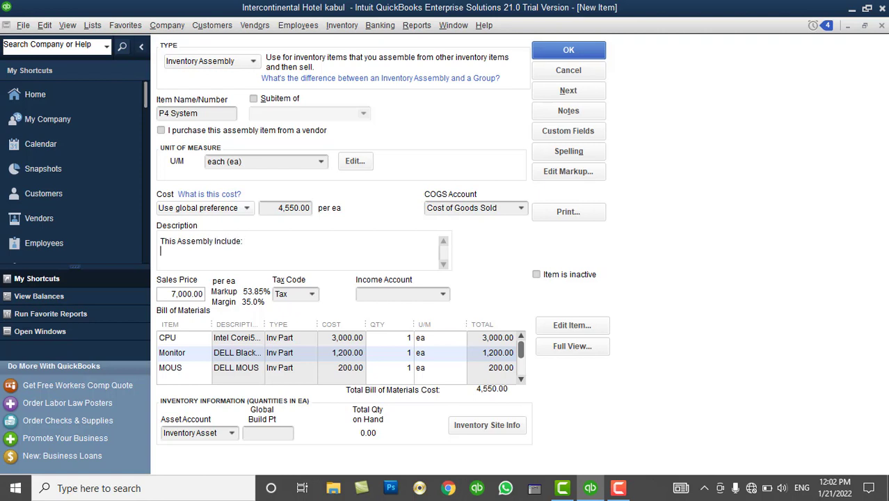
pyautogui.write('CPU, Monitor, Keyboard & MOUS')
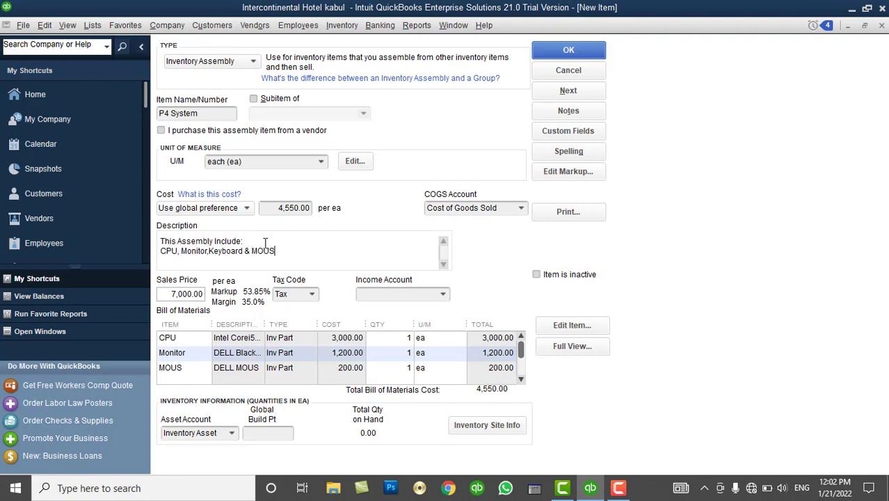
# Keep Tax as the P4 System assembly's tax code and choose Sales as its income account.
pyautogui.click(310, 296)
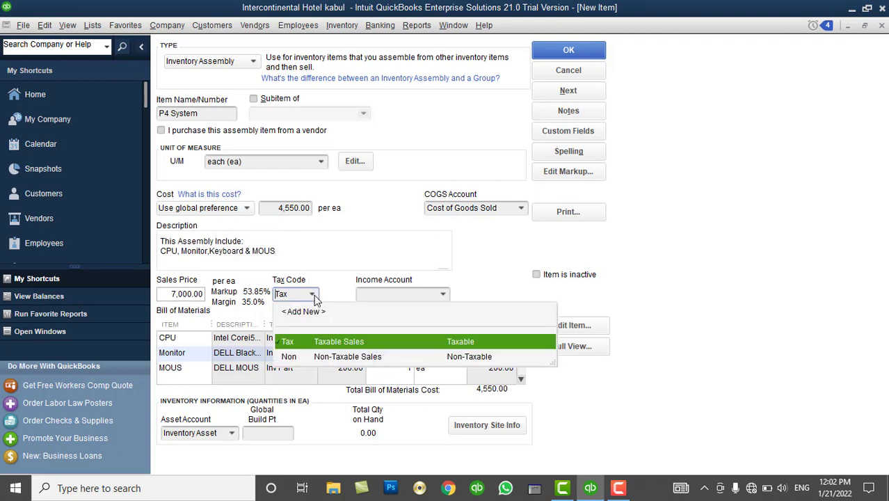
pyautogui.click(313, 296)
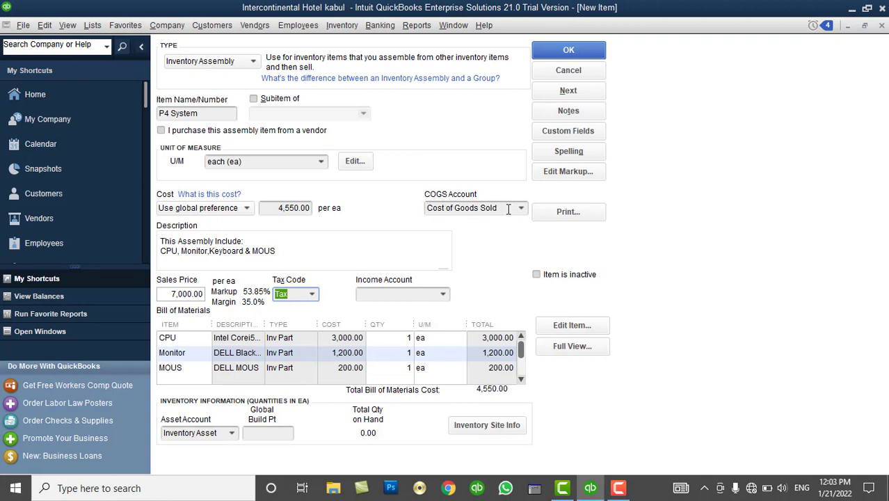
pyautogui.click(444, 294)
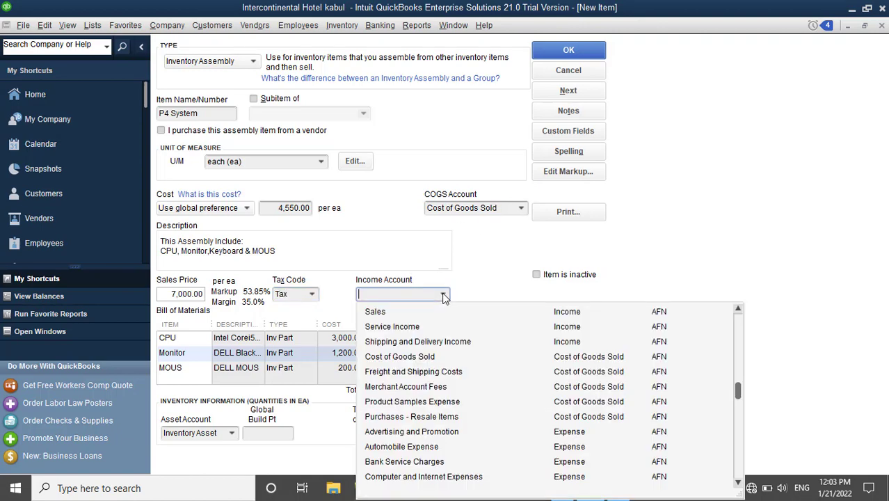
pyautogui.click(395, 311)
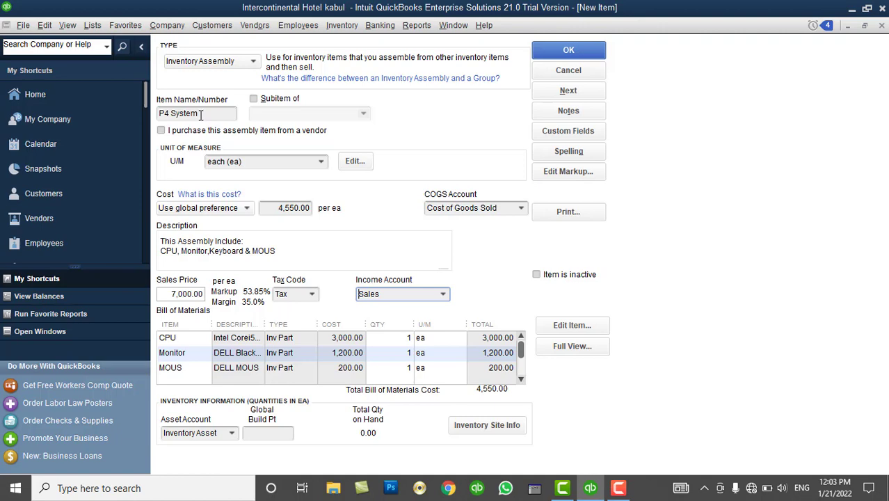
pyautogui.click(470, 429)
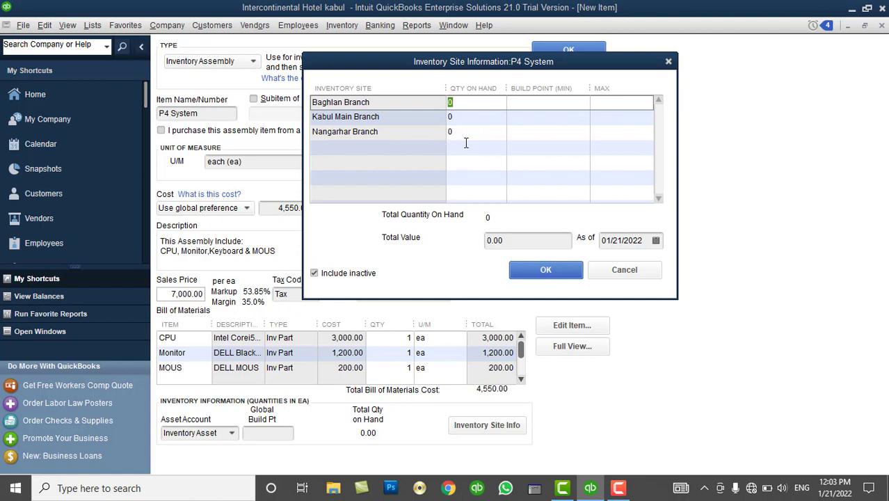
pyautogui.click(465, 132)
pyautogui.click(431, 117)
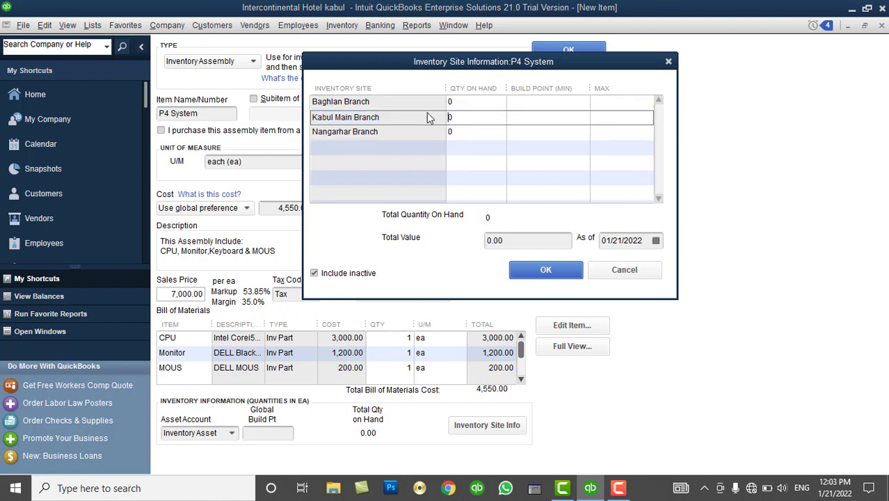
pyautogui.write('10')
pyautogui.press('Tab')
pyautogui.click(621, 276)
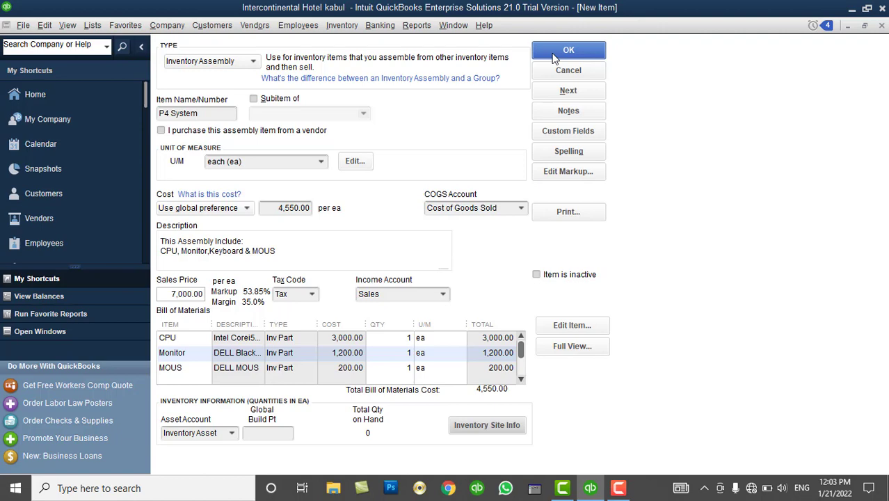
# Save the P4 System assembly item and select it in the item list.
pyautogui.click(554, 56)
pyautogui.click(535, 287)
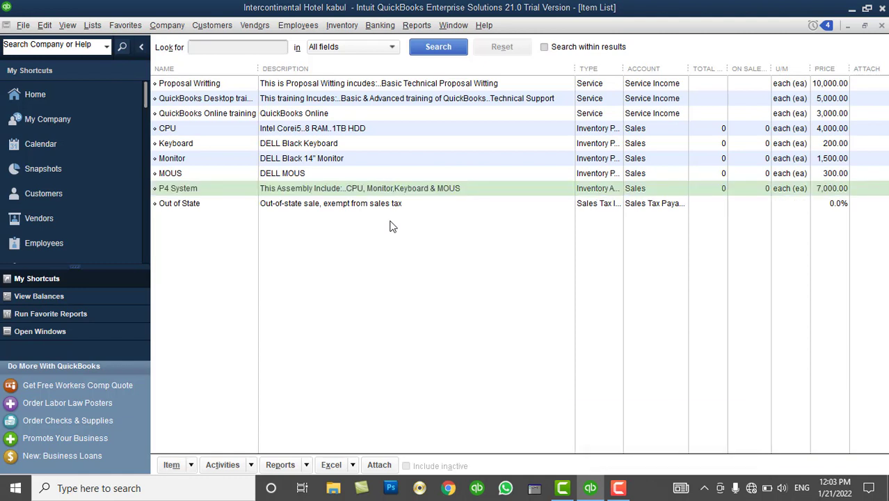
pyautogui.click(612, 196)
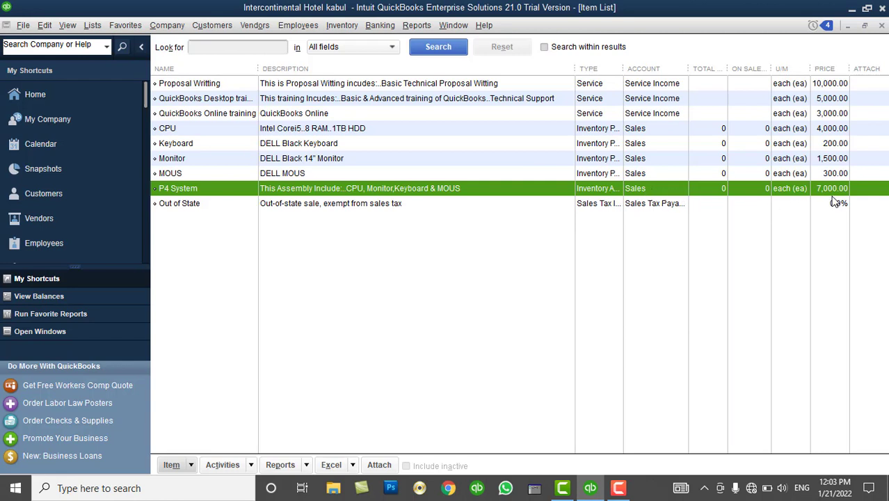
pyautogui.rightClick(396, 276)
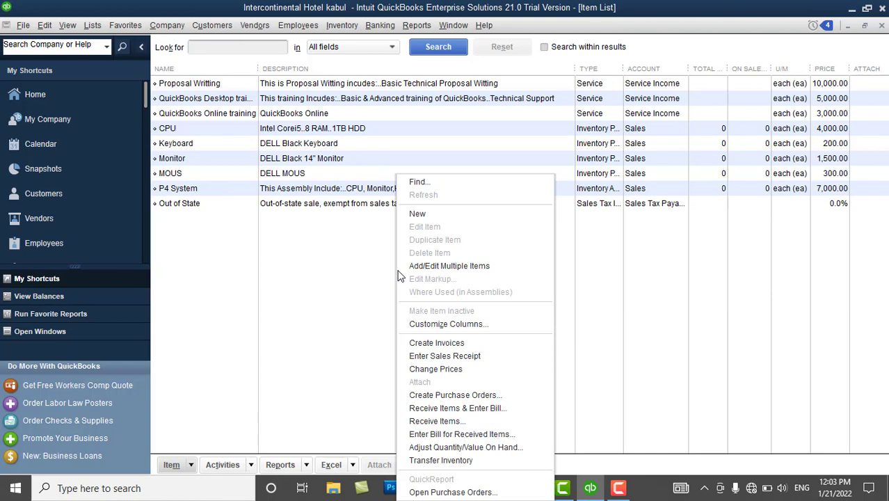
pyautogui.click(427, 220)
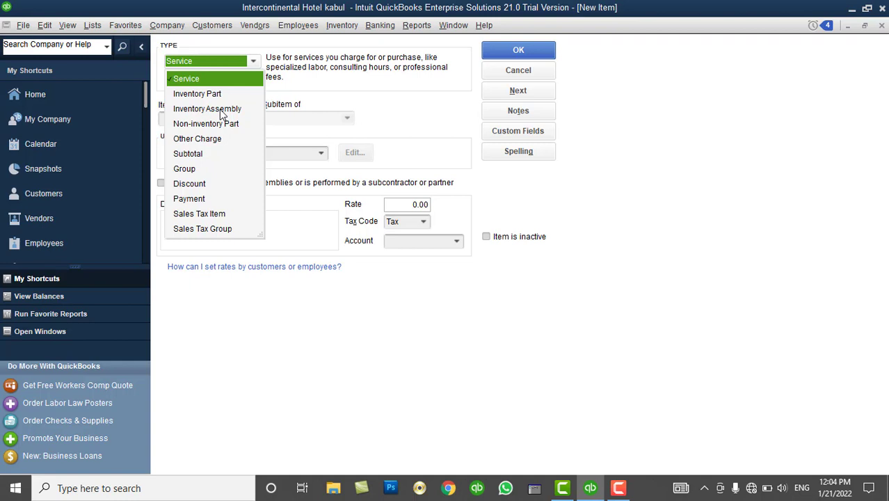
pyautogui.click(219, 123)
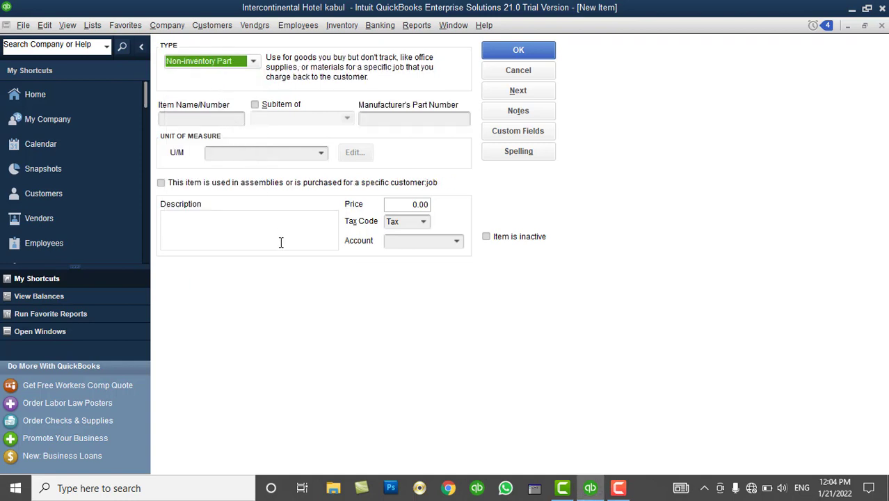
pyautogui.click(215, 63)
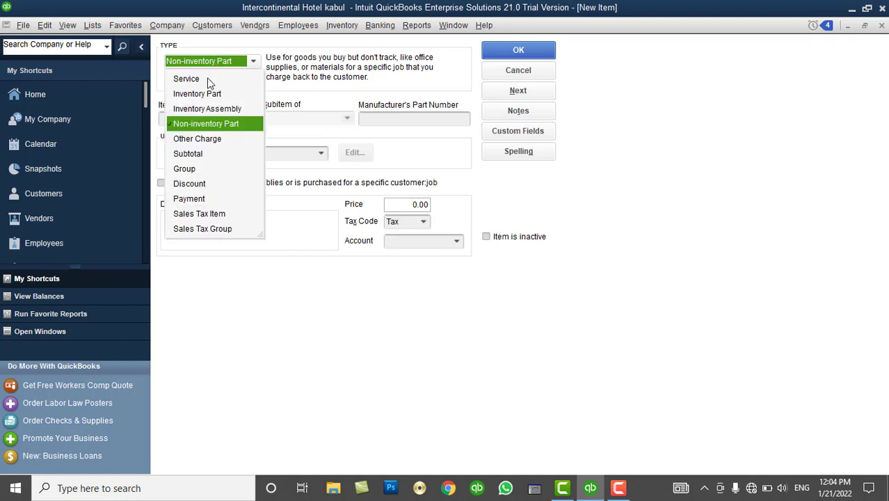
pyautogui.click(210, 125)
pyautogui.click(518, 70)
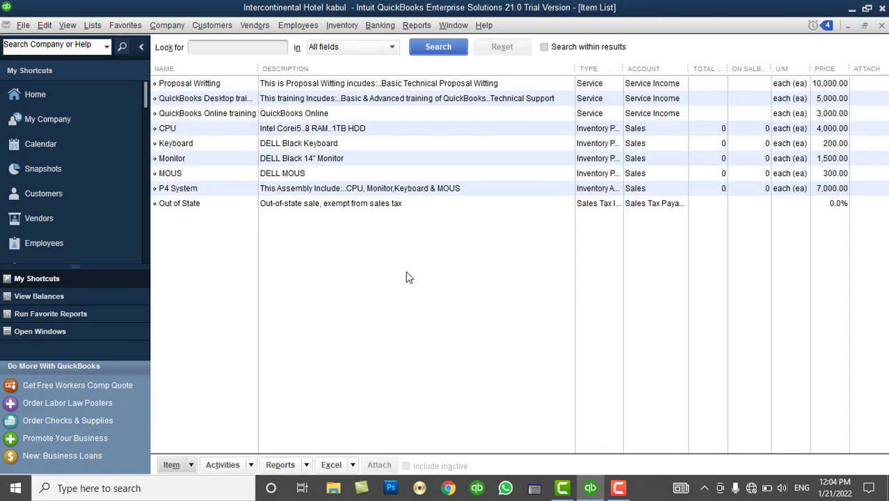
# Minimize QuickBooks to show the desktop and refresh the desktop.
pyautogui.click(589, 487)
pyautogui.rightClick(255, 23)
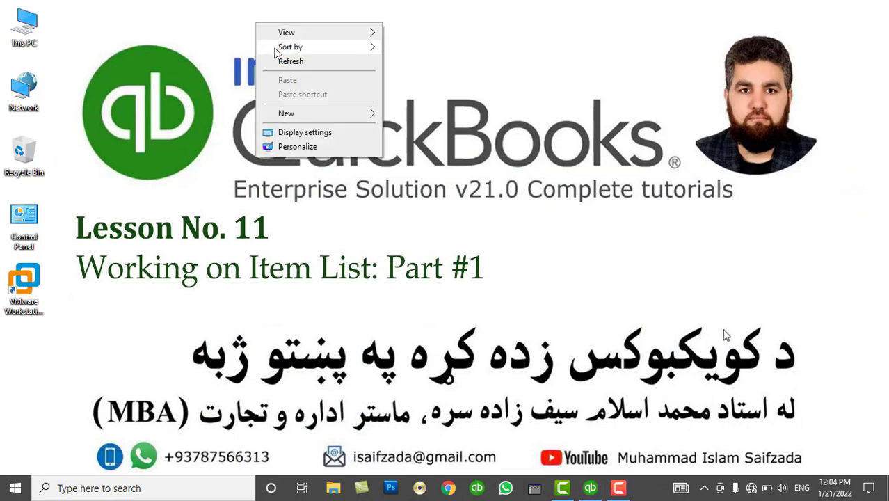
pyautogui.click(284, 63)
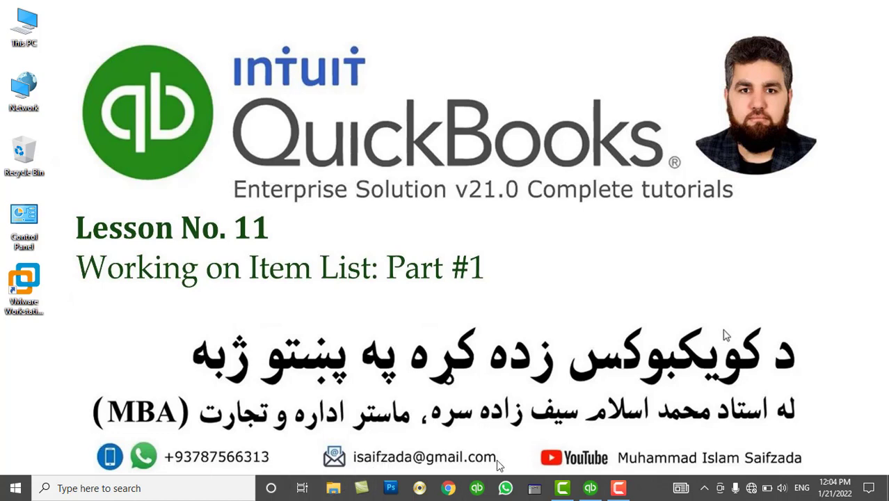
pyautogui.moveTo(312, 440); pyautogui.dragTo(505, 482)
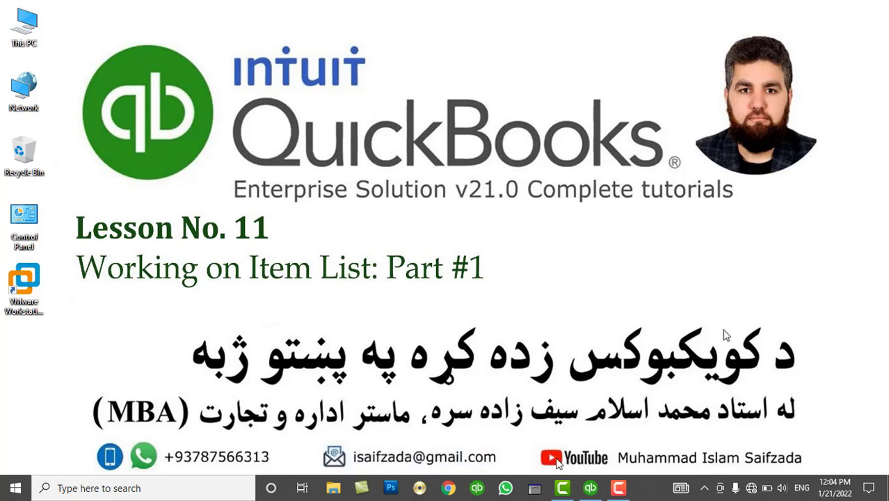